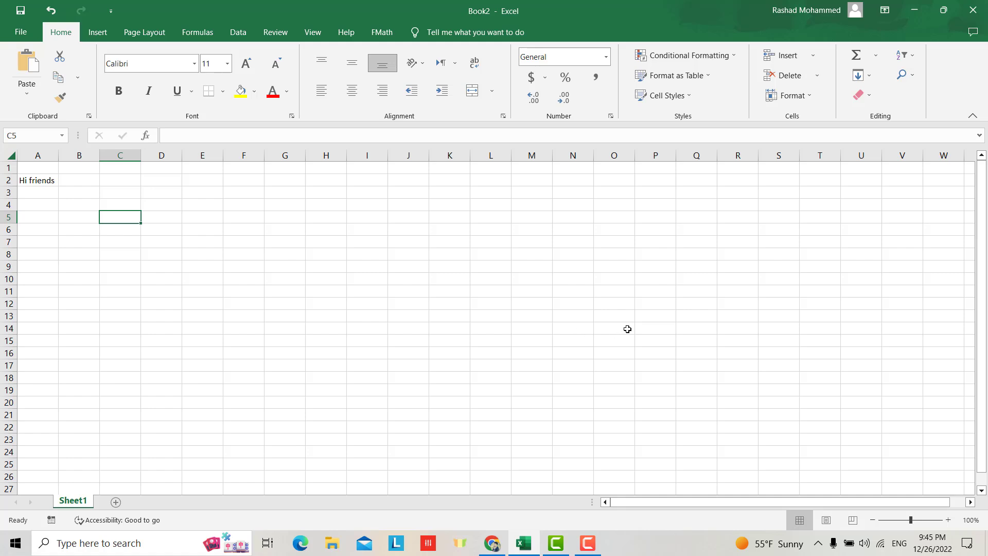
From the Hi friends workbook, create a new blank workbook, Book4, with Ctrl+N
{"action": "left_click", "coordinate": [120, 242]}
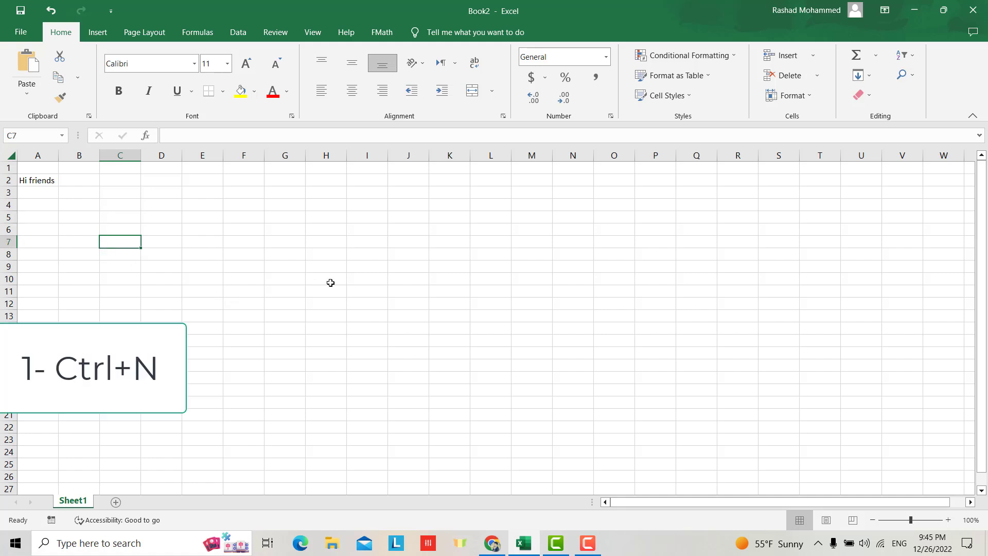
{"action": "key", "text": "ctrl+n"}
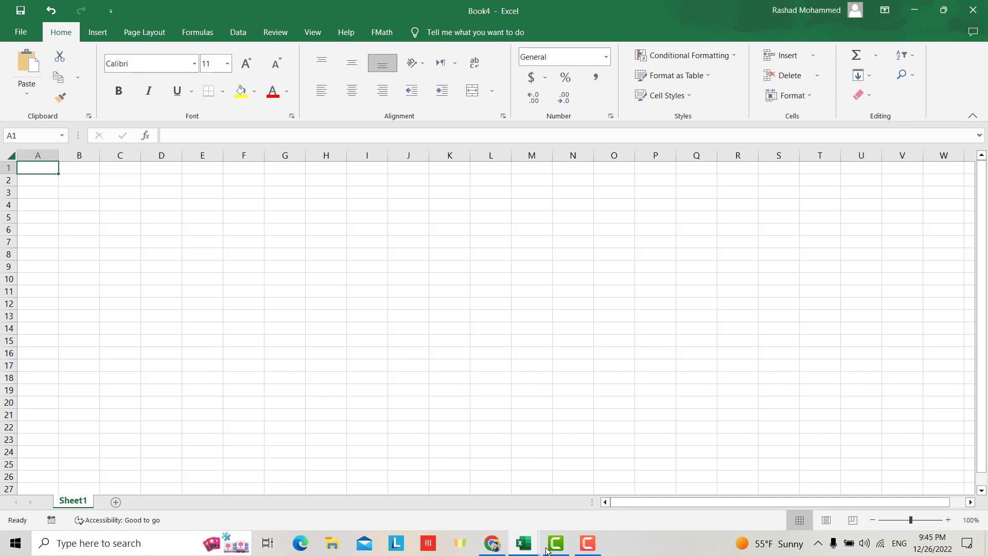
{"action": "mouse_move", "coordinate": [524, 543]}
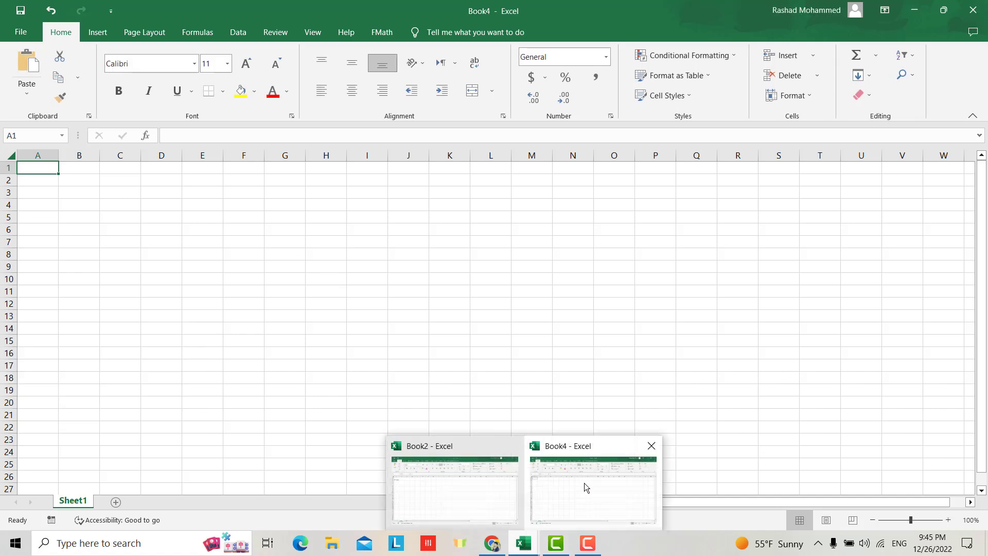
In Book4, convert empty A1:G23 into banded Table1 with headers Column1–Column7
{"action": "left_click", "coordinate": [540, 492]}
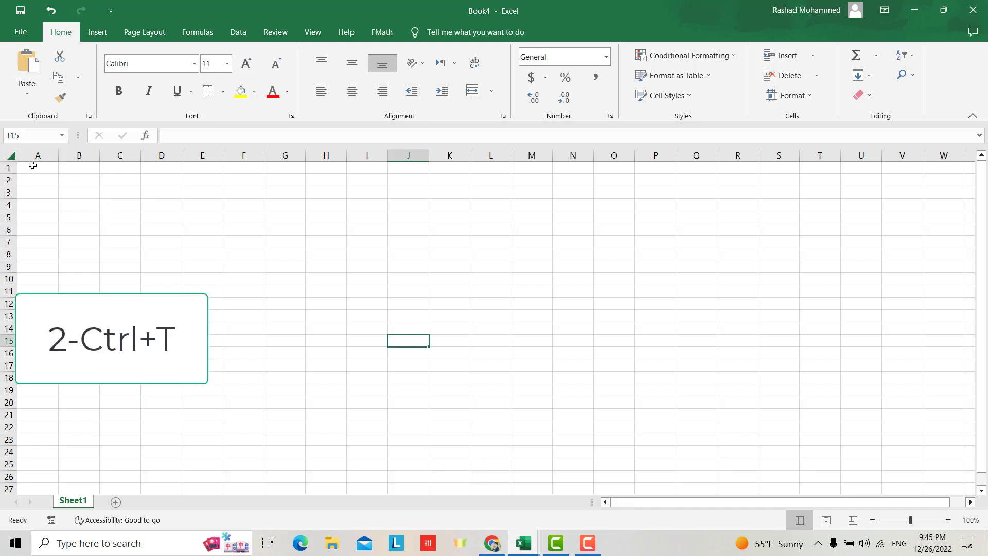
{"action": "mouse_move", "coordinate": [33, 166]}
{"action": "left_mouse_down"}
{"action": "mouse_move", "coordinate": [267, 262]}
{"action": "mouse_move", "coordinate": [280, 433]}
{"action": "left_mouse_up"}
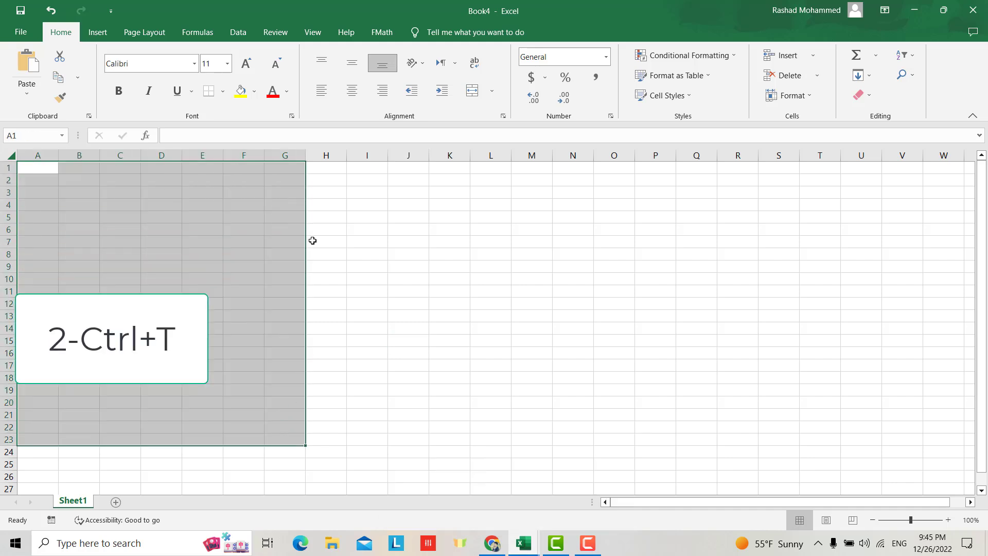
{"action": "key", "text": "ctrl+t"}
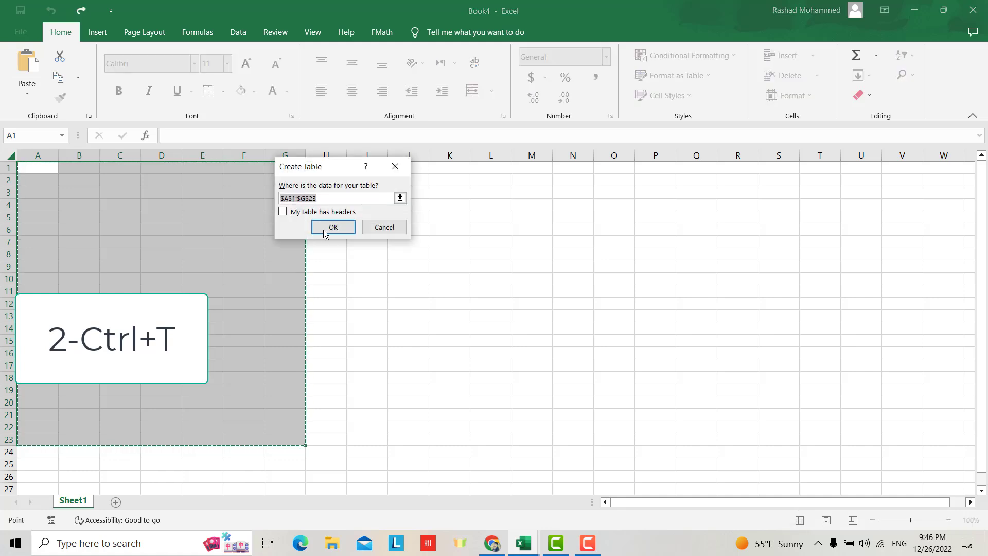
{"action": "left_click", "coordinate": [331, 229]}
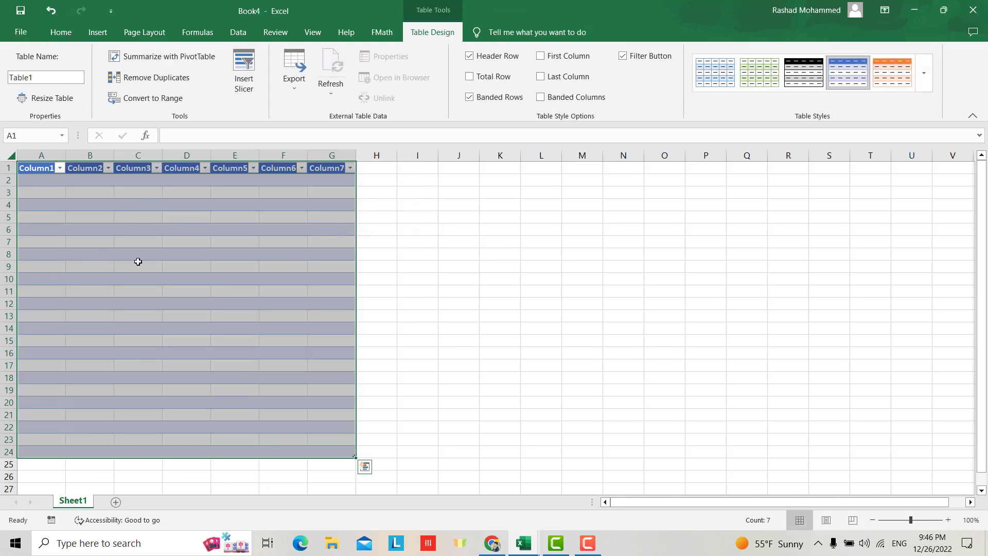
{"action": "left_click", "coordinate": [235, 255]}
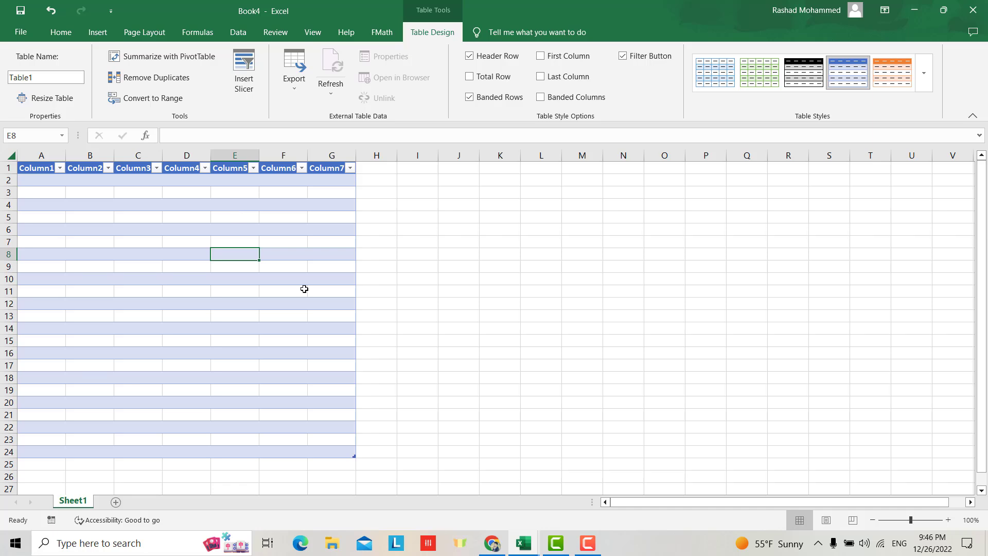
Open the marks workbook and copy the marks in M8:M12 to V7:V11
{"action": "key", "text": "ctrl+o"}
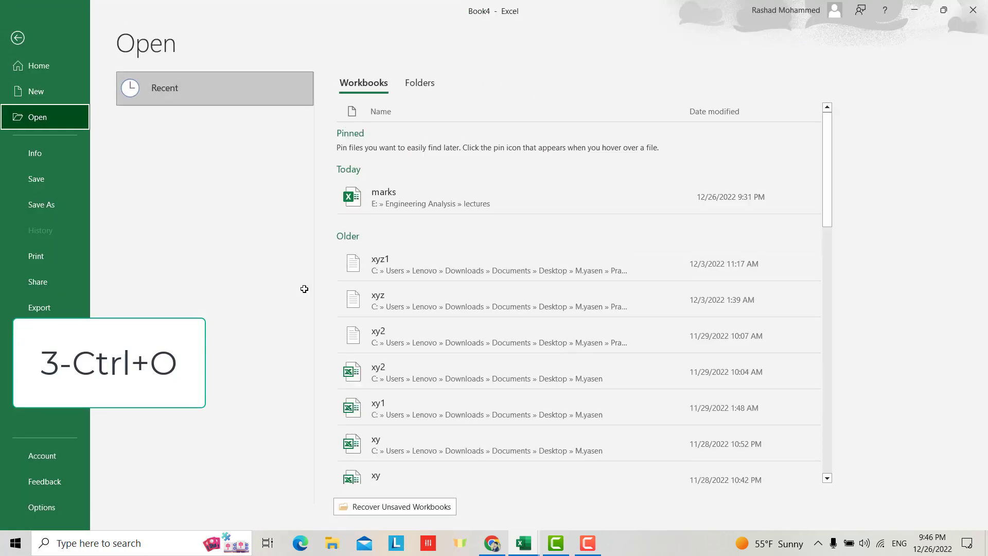
{"action": "left_click", "coordinate": [391, 193]}
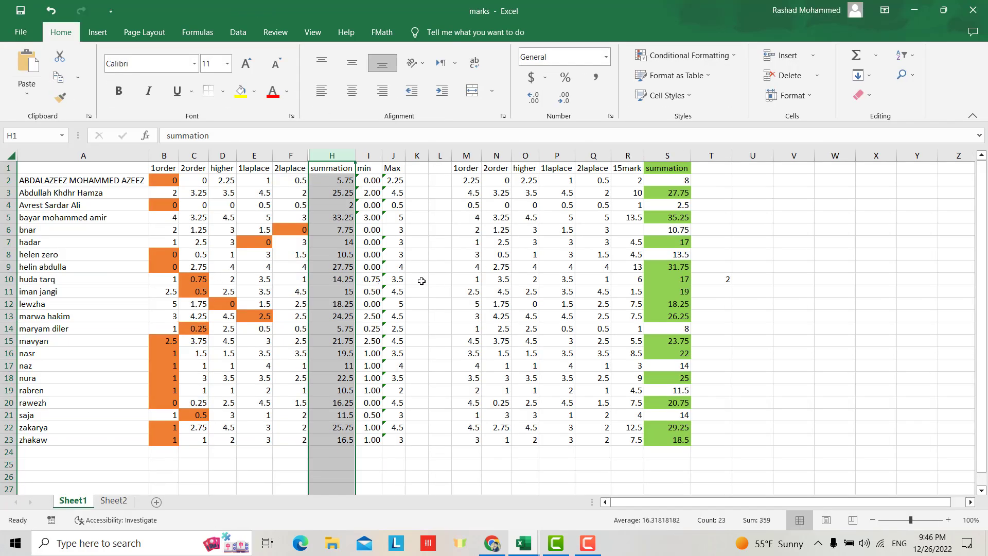
{"action": "left_click_drag", "start_coordinate": [466, 254], "coordinate": [472, 303]}
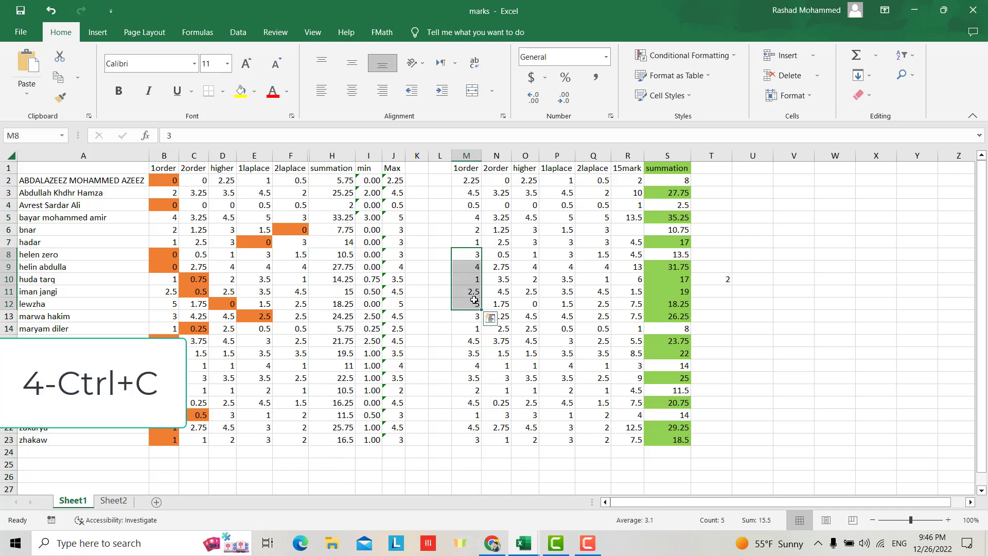
{"action": "key", "text": "ctrl+c"}
{"action": "left_click", "coordinate": [782, 240]}
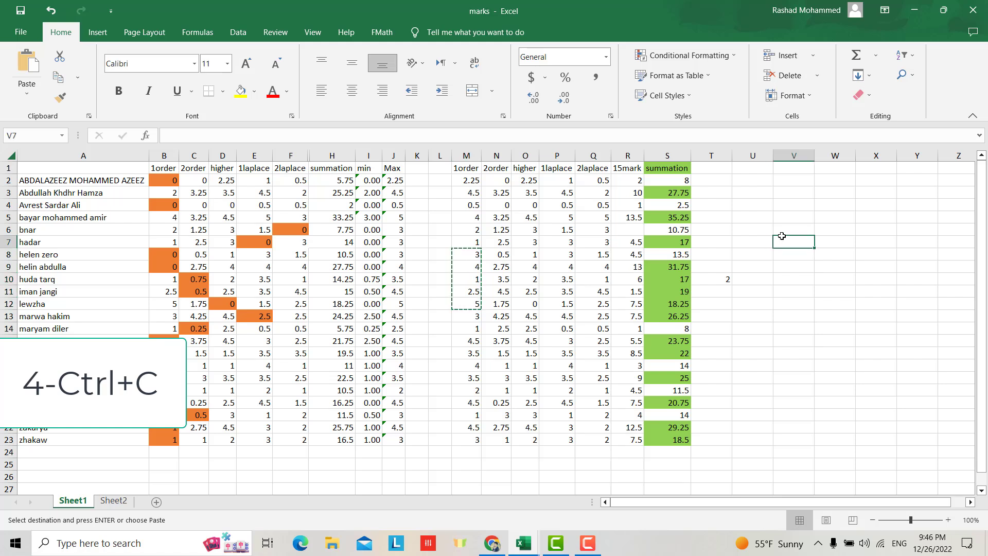
{"action": "key", "text": "ctrl+v"}
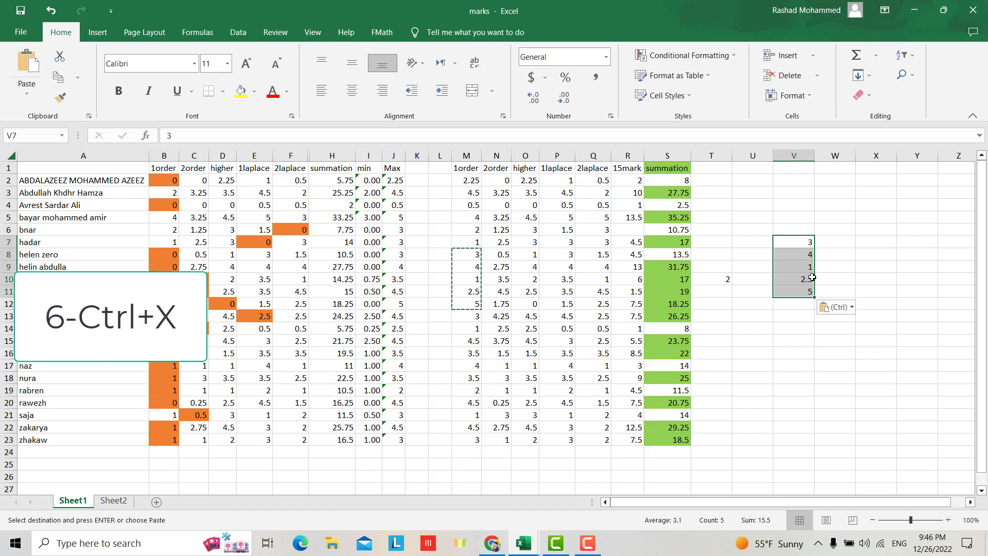
Move the values 3, 4, 1, 2.5, 5 from V7:V11 to W10:W14
{"action": "left_click", "coordinate": [803, 242]}
{"action": "left_click_drag", "start_coordinate": [798, 242], "coordinate": [798, 291]}
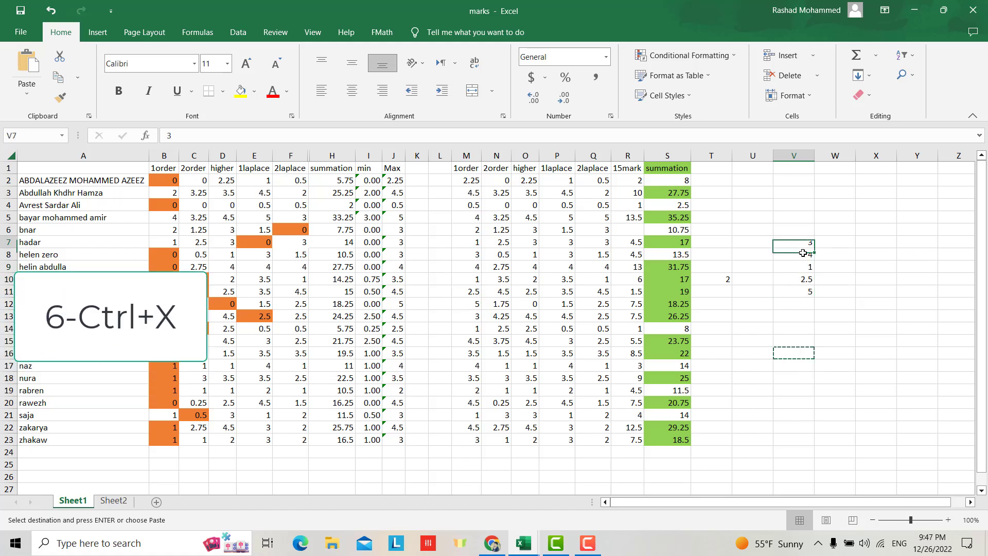
{"action": "left_click_drag", "start_coordinate": [802, 242], "coordinate": [809, 291]}
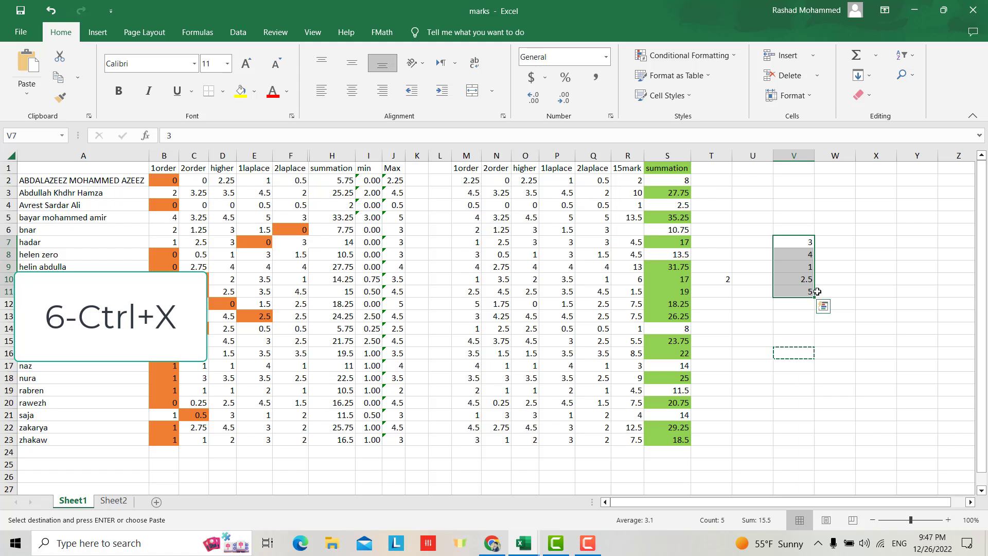
{"action": "key", "text": "ctrl+x"}
{"action": "left_click", "coordinate": [794, 353]}
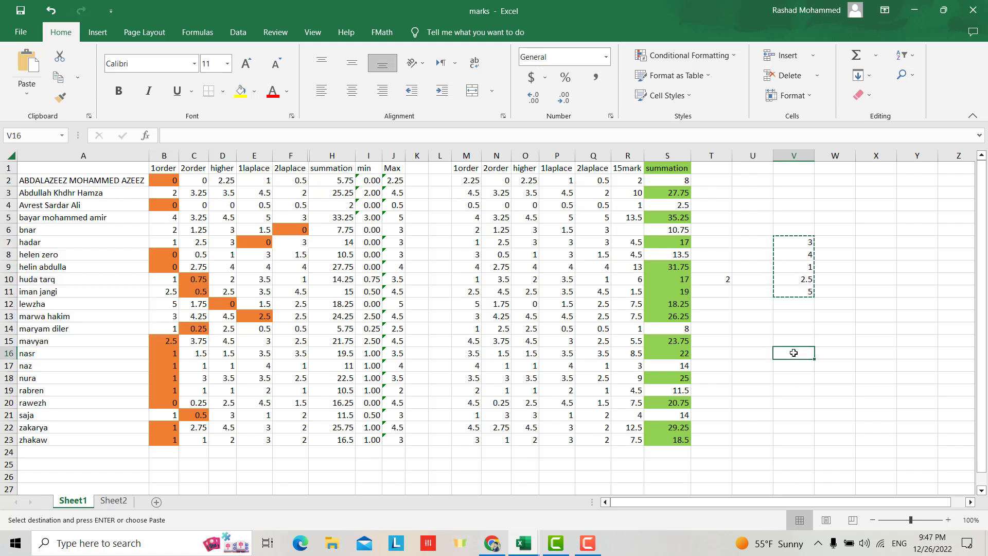
{"action": "key", "text": "Return"}
{"action": "left_click_drag", "start_coordinate": [794, 347], "coordinate": [835, 274]}
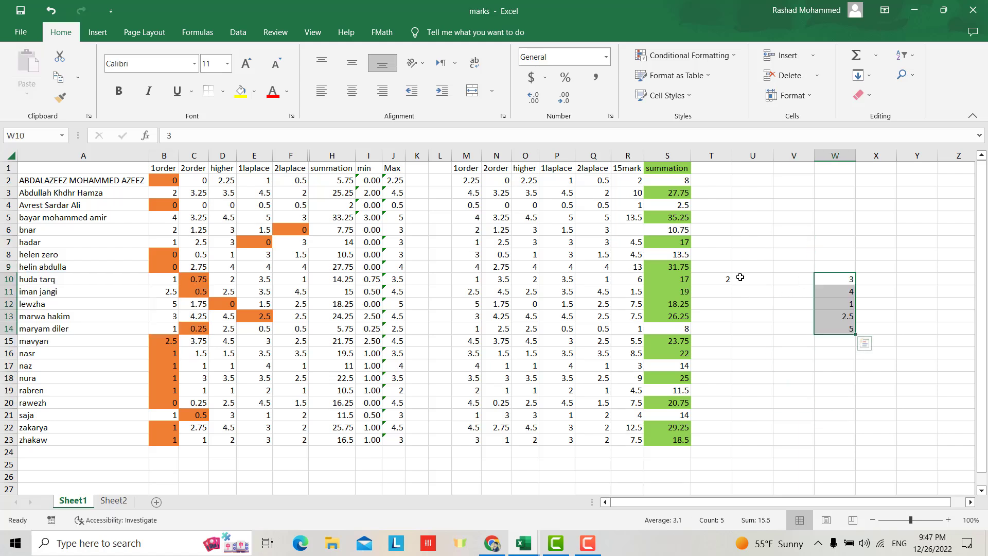
{"action": "left_click", "coordinate": [754, 219]}
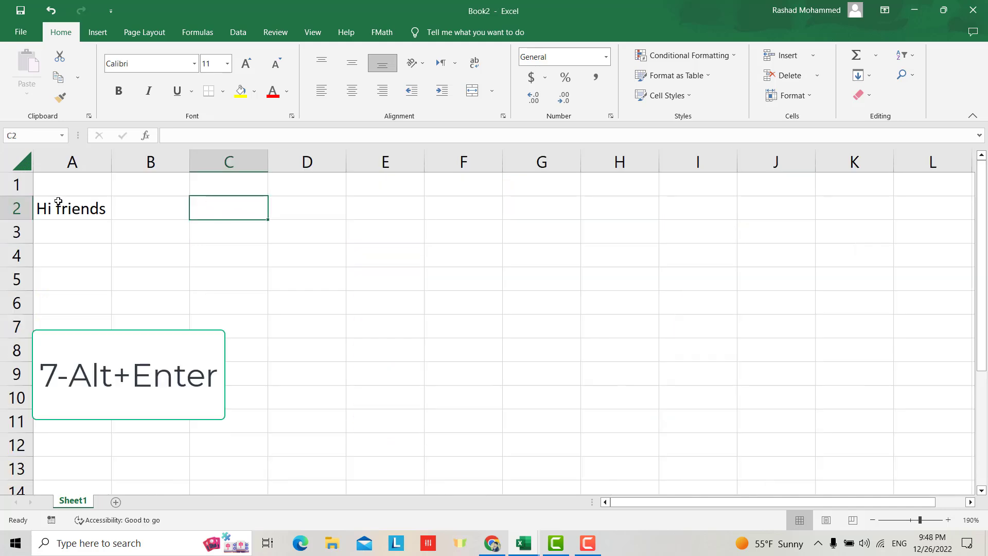
Make A2 read 'Hi friends / how are you? / We are so good' on three lines
{"action": "left_click", "coordinate": [58, 206]}
{"action": "double_click", "coordinate": [107, 209]}
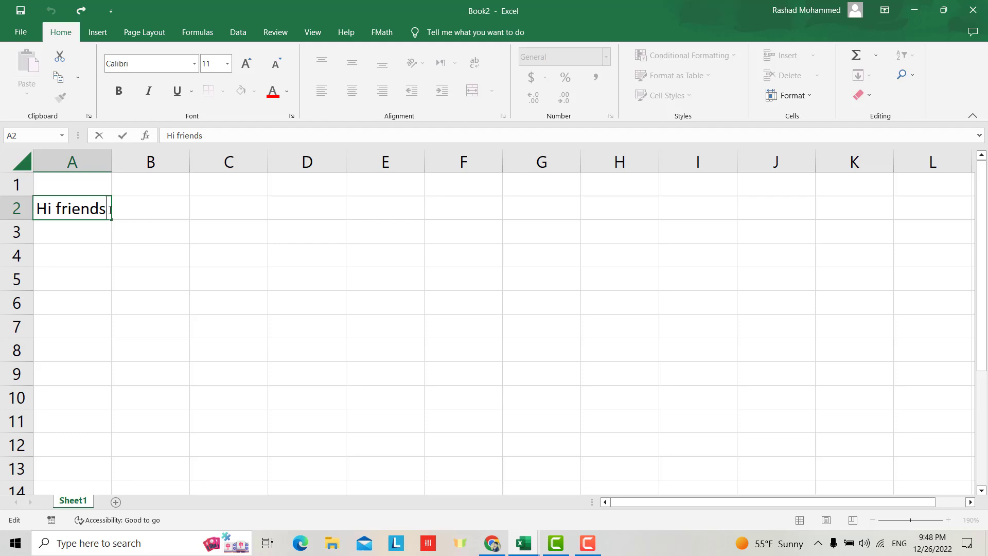
{"action": "key", "text": "alt+Return"}
{"action": "type", "text": "how are you"}
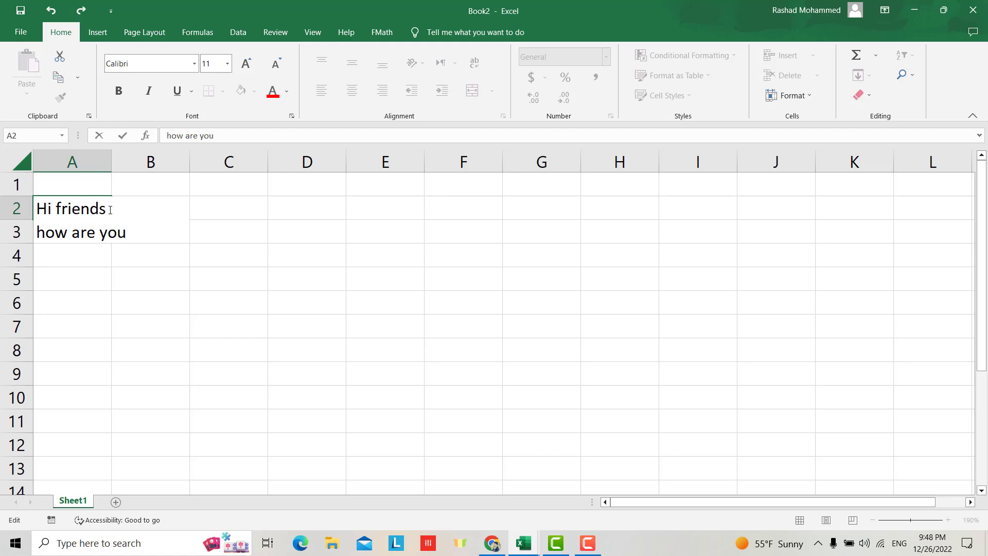
{"action": "type", "text": "?"}
{"action": "key", "text": "alt+Return"}
{"action": "type", "text": "We are so good"}
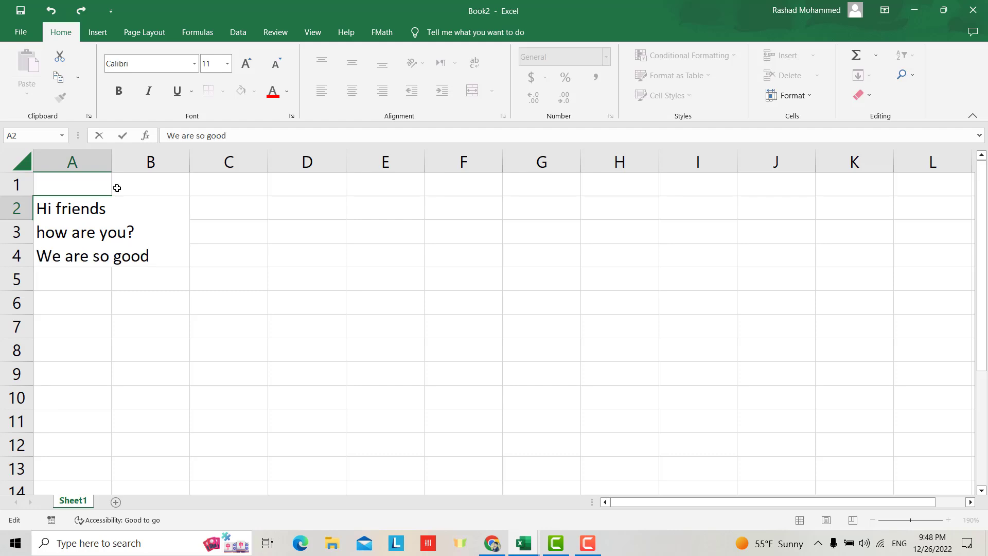
{"action": "left_click", "coordinate": [307, 324]}
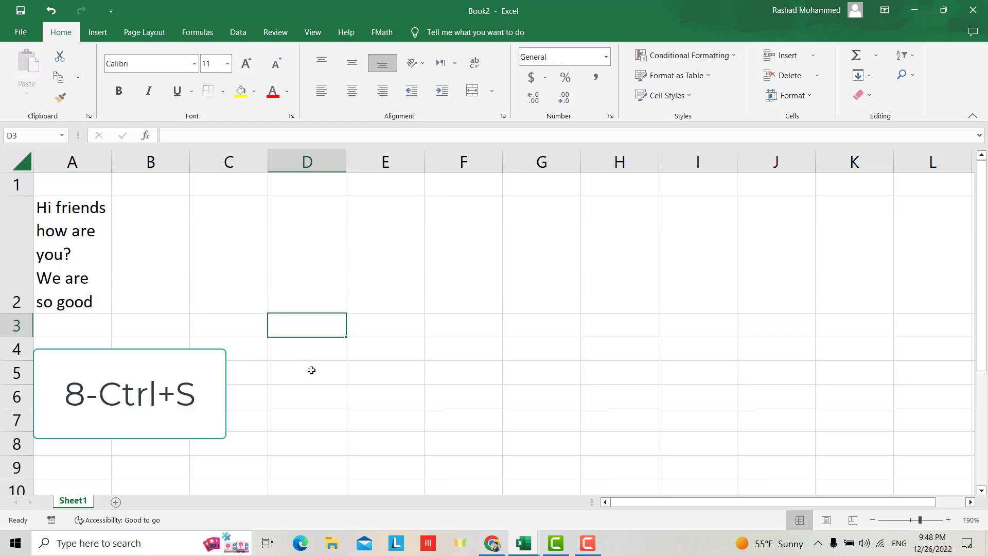
Bring up and dismiss Book2's Save prompt, then open Save As with F12
{"action": "key", "text": "ctrl+s"}
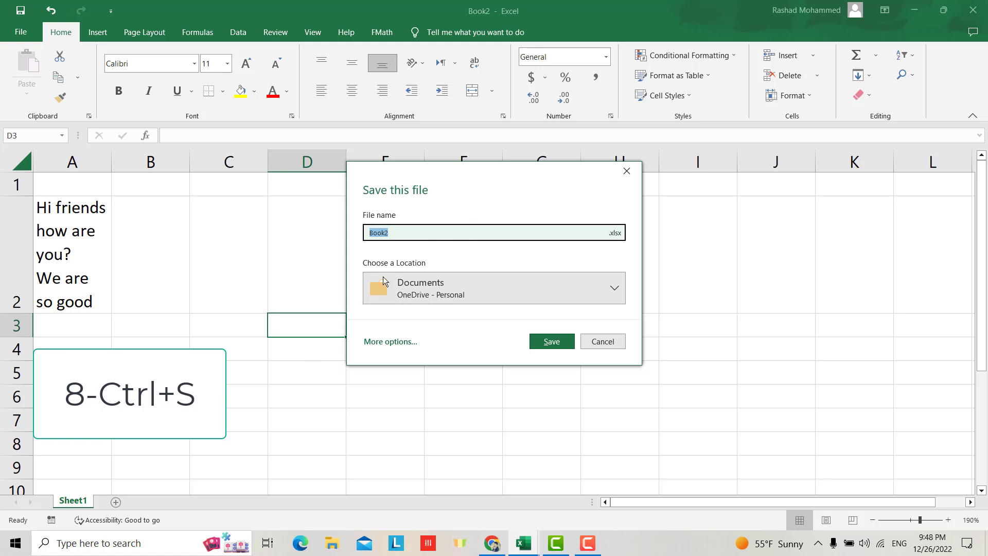
{"action": "left_click", "coordinate": [625, 170]}
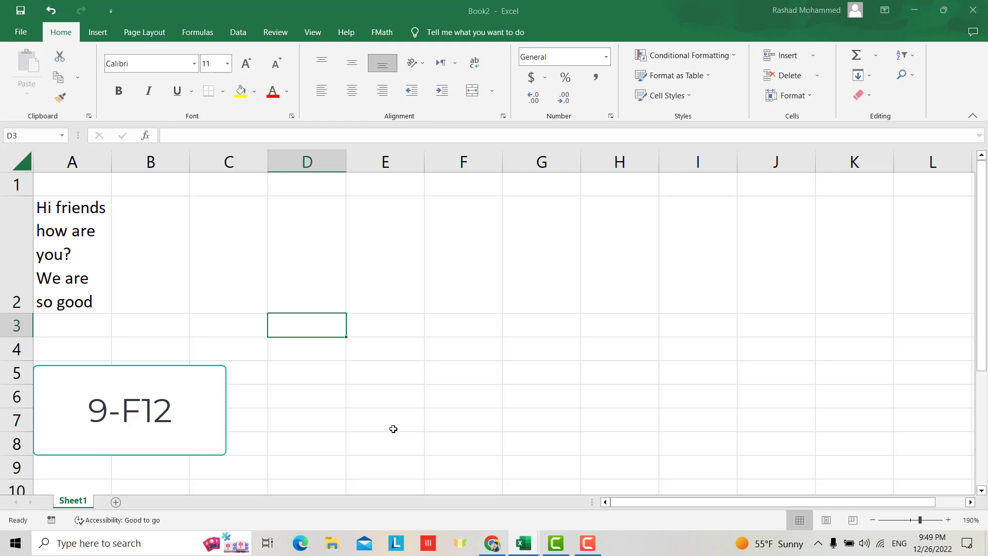
{"action": "key", "text": "F12"}
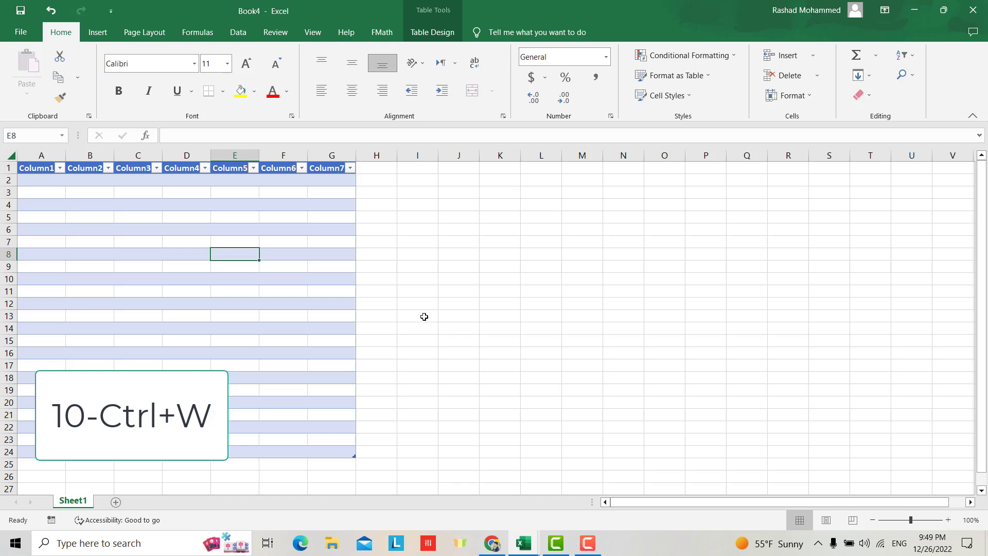
Close Book4 without saving, then fill Book2's D4 yellow and undo the fill
{"action": "key", "text": "ctrl+w"}
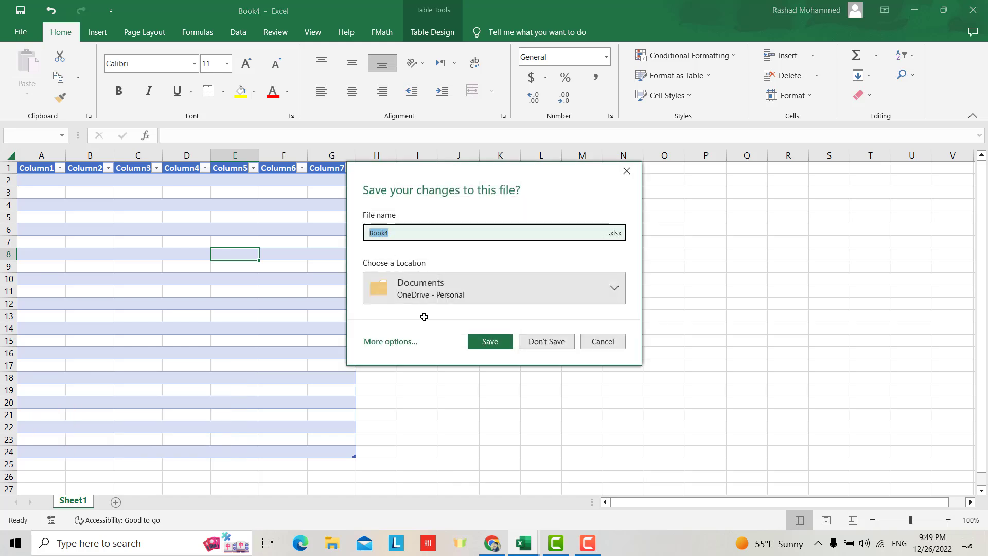
{"action": "left_click", "coordinate": [547, 342]}
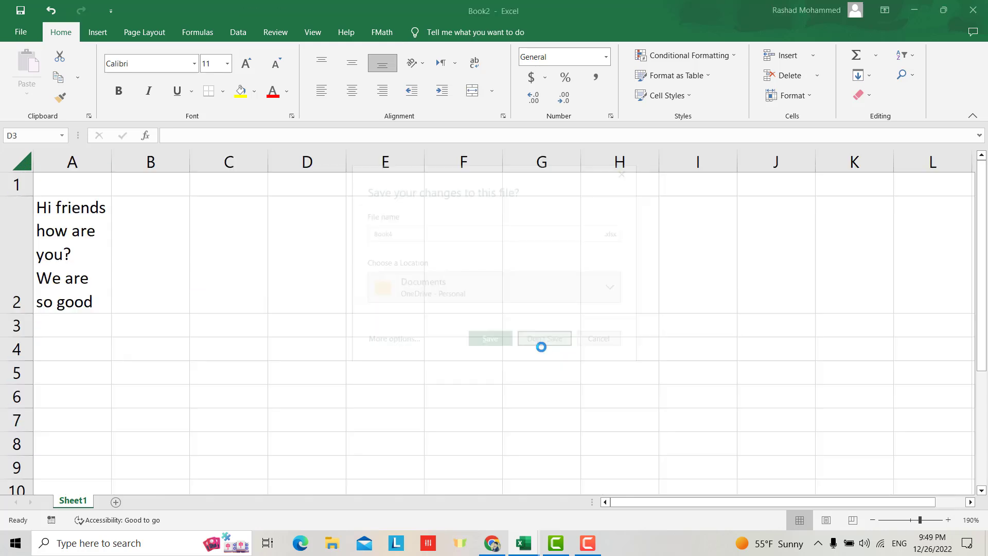
{"action": "left_click", "coordinate": [309, 351]}
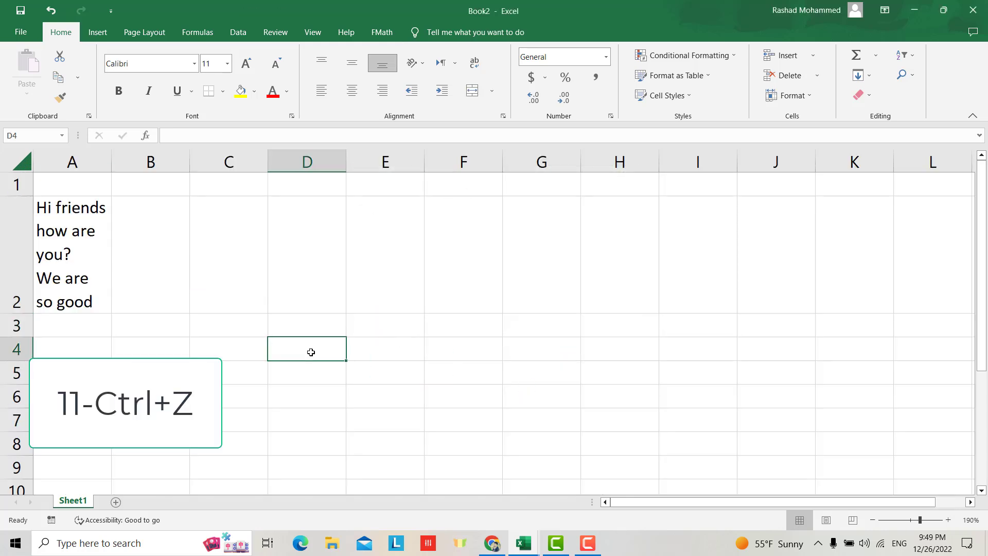
{"action": "left_click", "coordinate": [241, 93]}
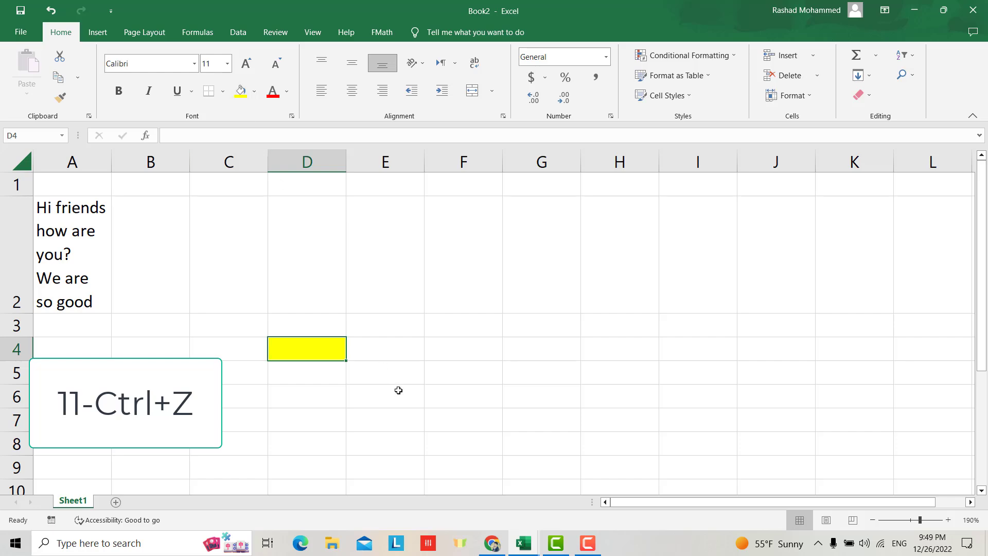
{"action": "key", "text": "ctrl+z"}
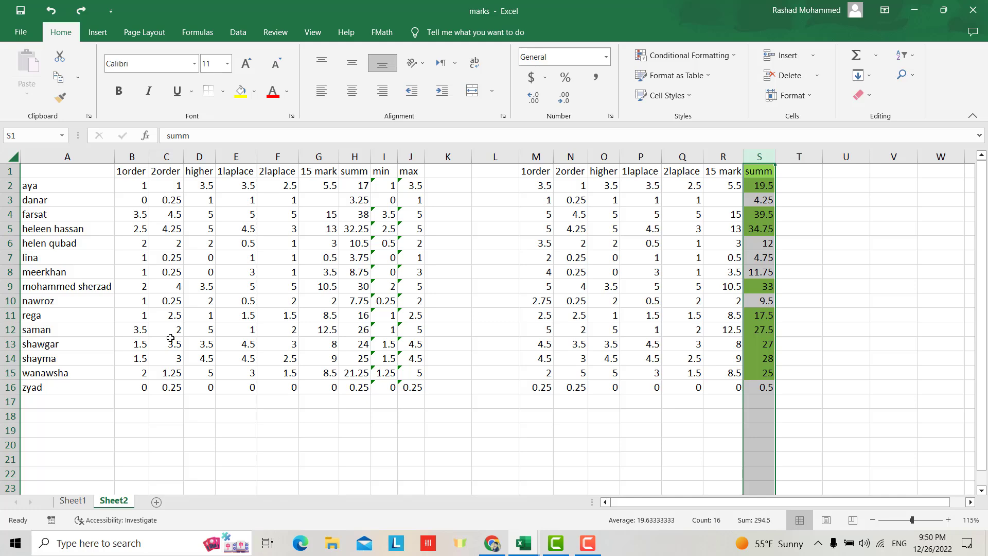
Show formulas on Sheet1 of marks, then switch back to Book2
{"action": "key", "text": "ctrl+Page_Up"}
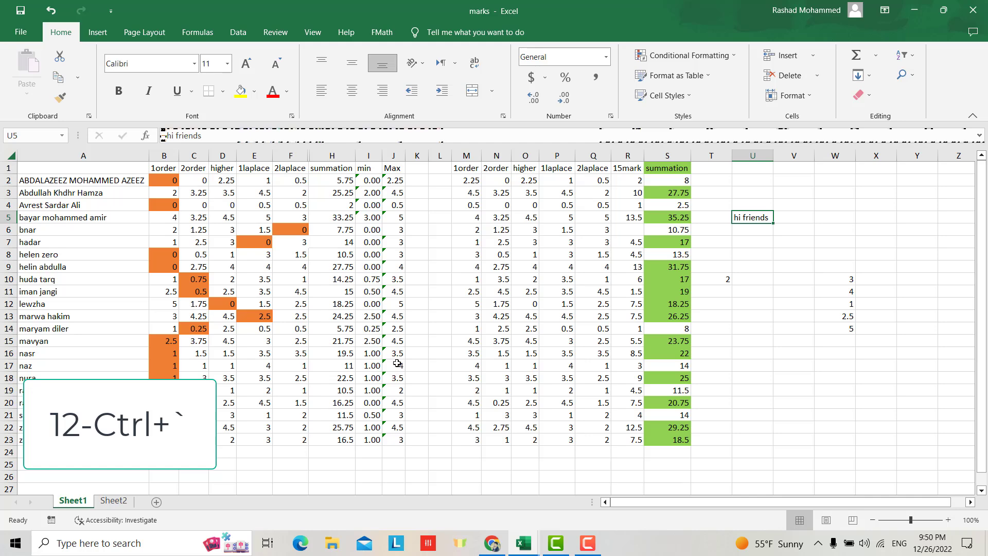
{"action": "key", "text": "ctrl+grave"}
{"action": "scroll", "coordinate": [397, 363], "scroll_direction": "down", "scroll_amount": 1}
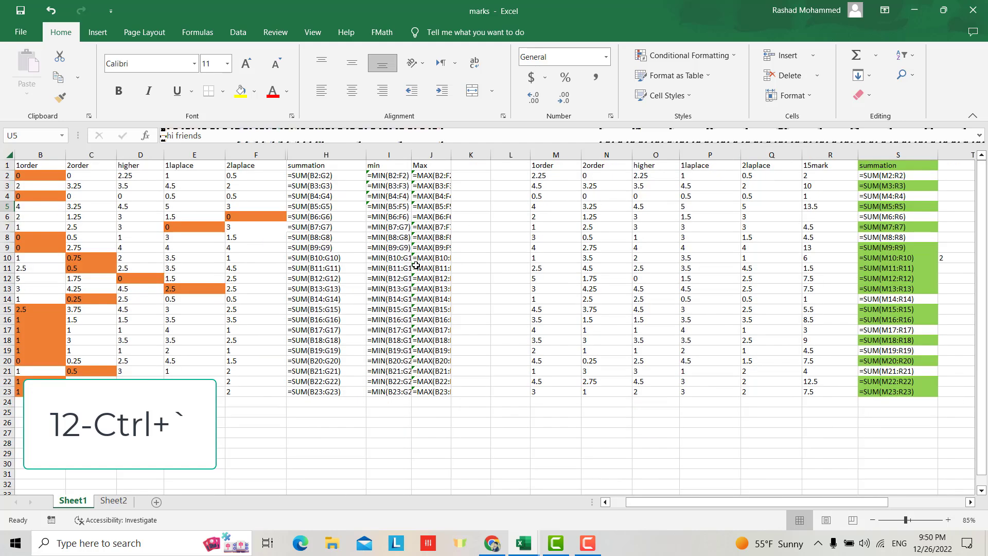
{"action": "key", "text": "ctrl+Tab"}
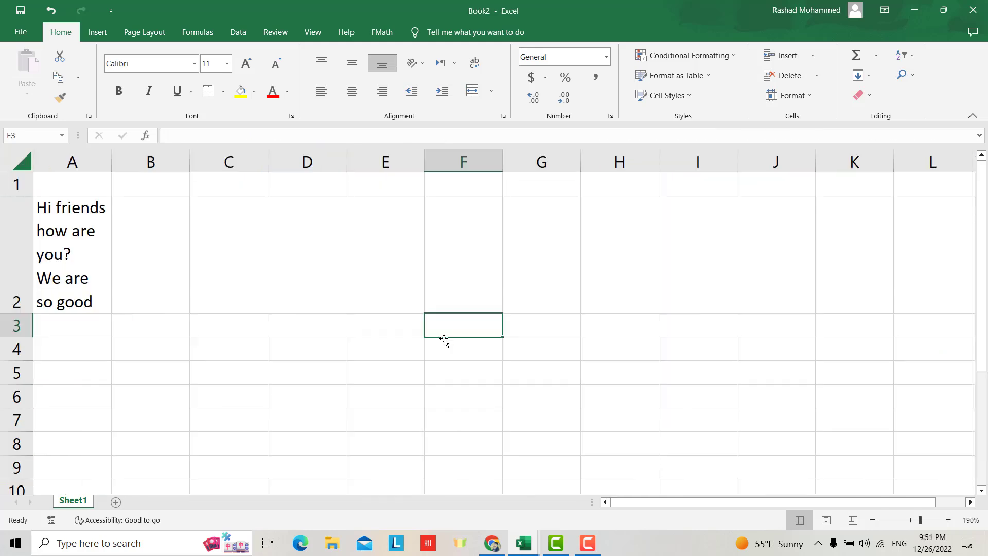
{"action": "type", "text": "="}
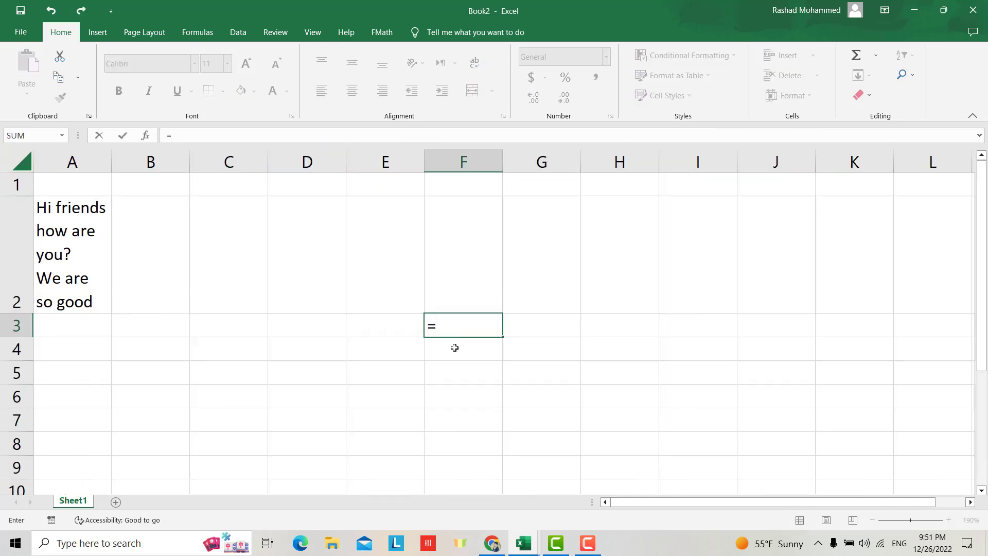
Enter the formula =H6+G5 in Book2 cell F3
{"action": "left_click", "coordinate": [637, 390]}
{"action": "type", "text": "+"}
{"action": "left_click", "coordinate": [642, 328]}
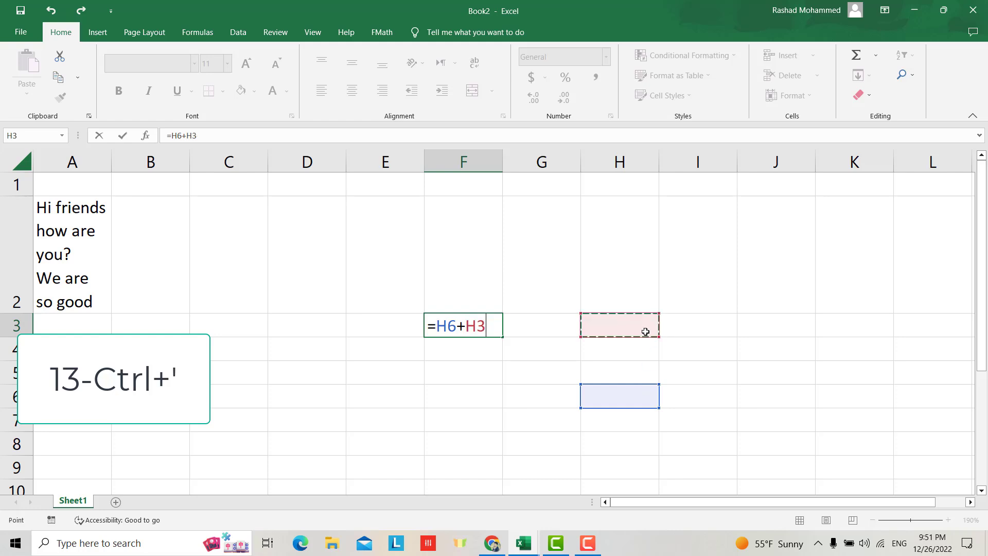
{"action": "left_click", "coordinate": [522, 367]}
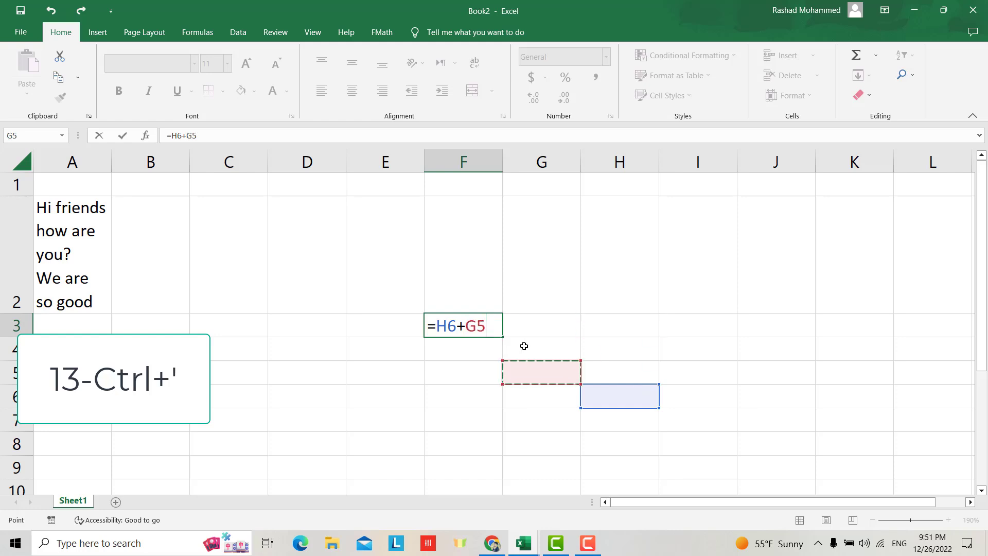
{"action": "key", "text": "Return"}
{"action": "key", "text": "Up"}
{"action": "key", "text": "Down"}
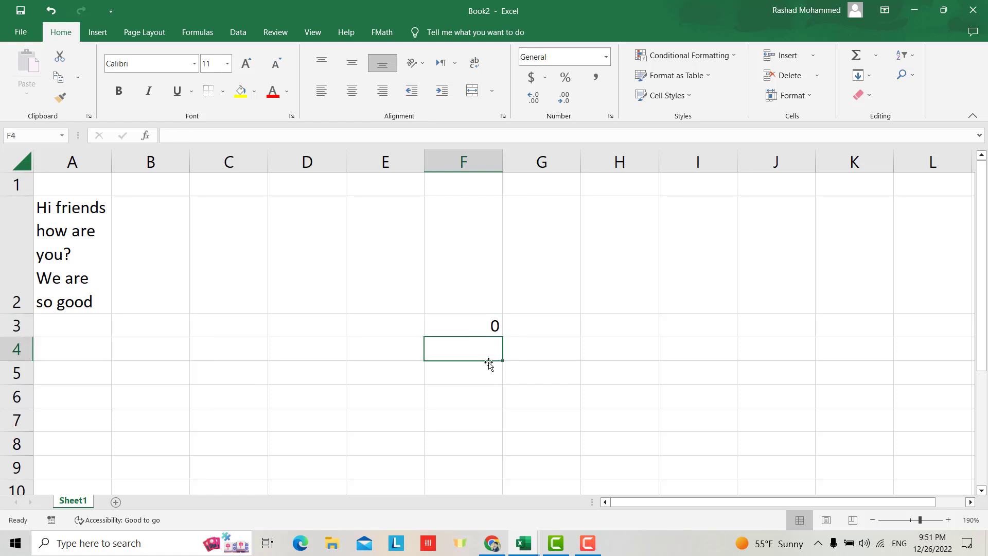
Copy the exact =H6+G5 formula into F4 and F5, each showing 0
{"action": "key", "text": "ctrl+apostrophe"}
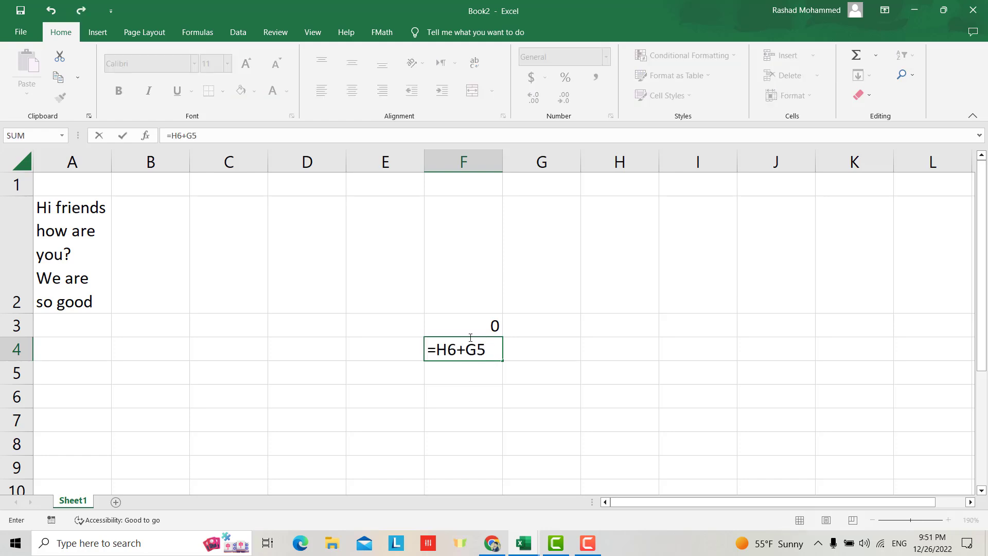
{"action": "left_click", "coordinate": [518, 349]}
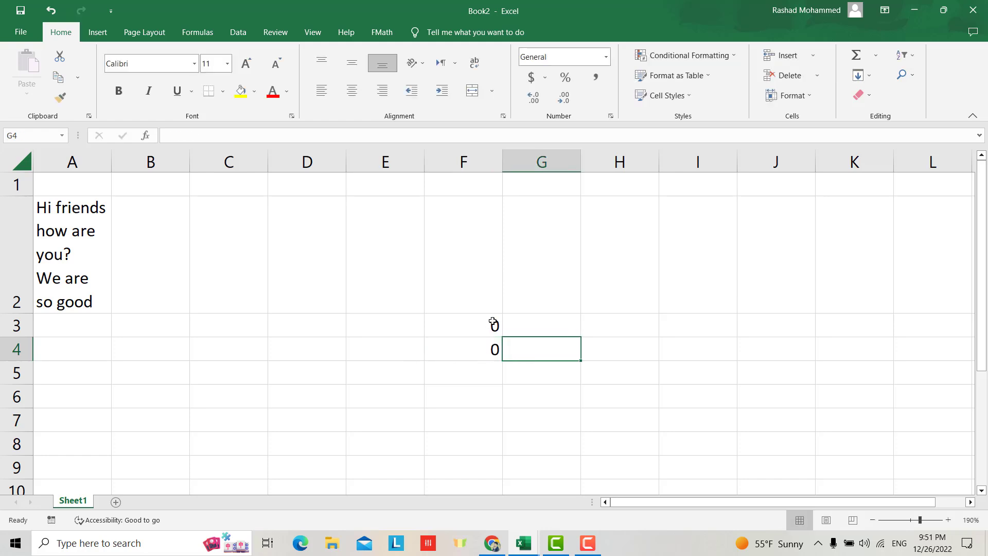
{"action": "left_click", "coordinate": [491, 324]}
{"action": "left_click", "coordinate": [484, 377]}
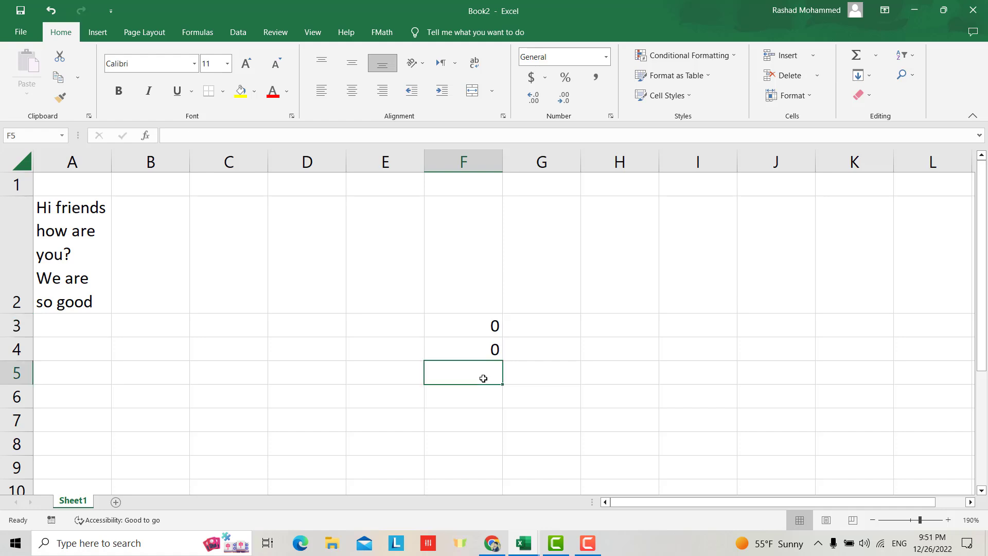
{"action": "double_click", "coordinate": [484, 377]}
{"action": "type", "text": "=H6+G5"}
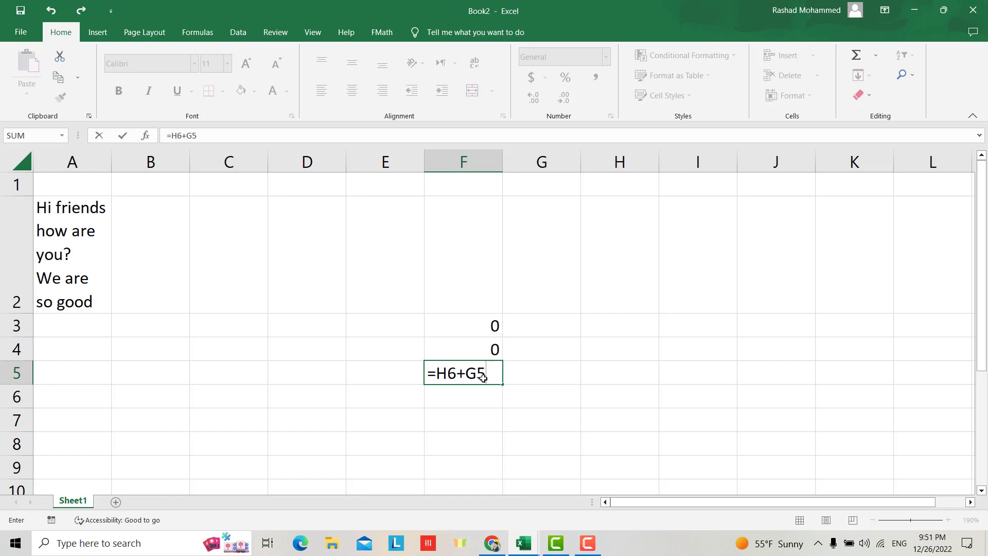
{"action": "key", "text": "Return"}
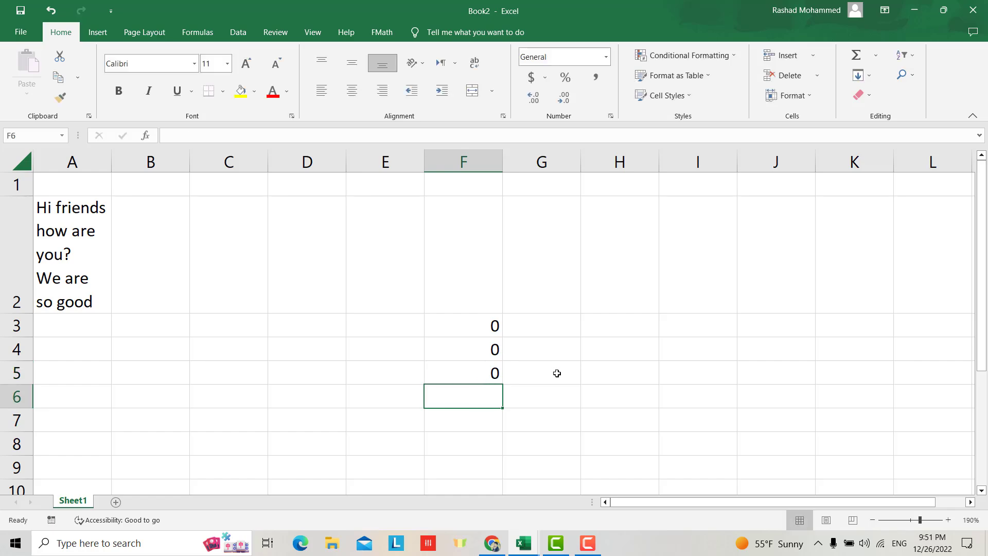
{"action": "key", "text": "ctrl+Tab"}
{"action": "key", "text": "ctrl+Tab"}
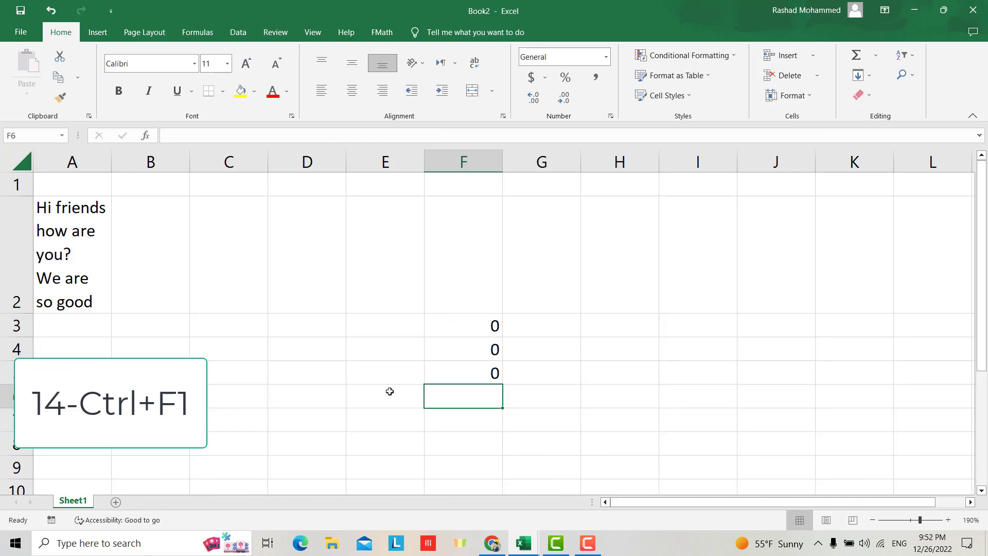
Hide and restore the ribbon, then search Book2 for 'hi', matching A2
{"action": "key", "text": "ctrl+F1"}
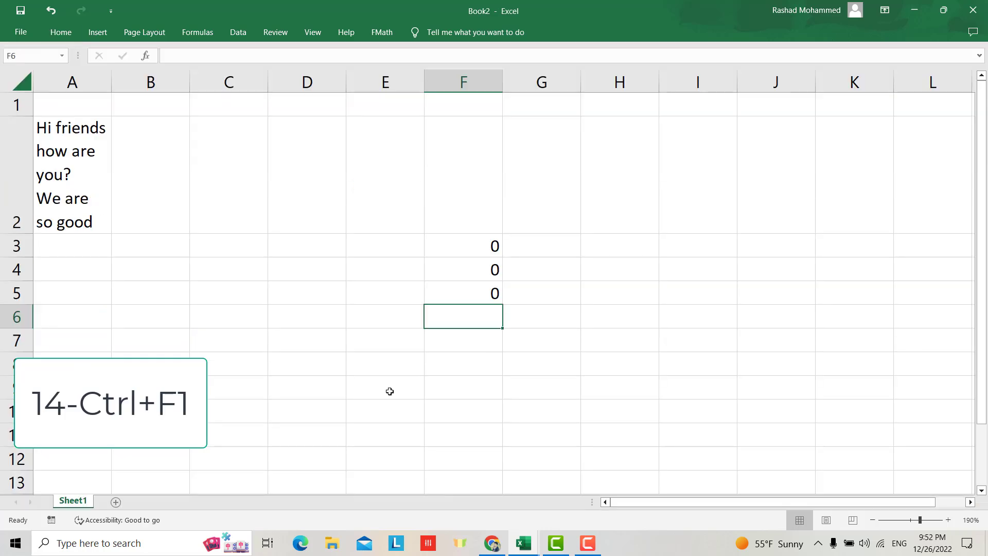
{"action": "key", "text": "ctrl+F1"}
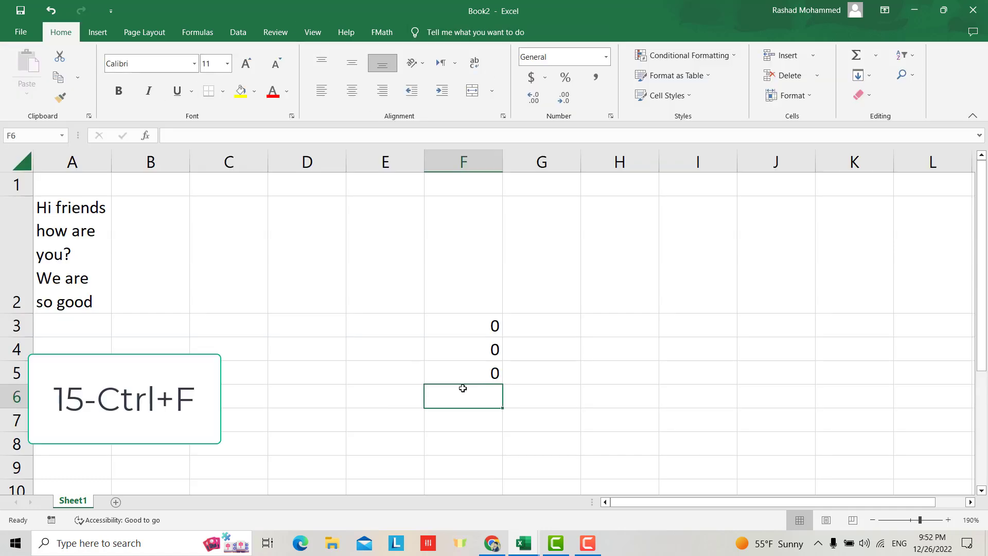
{"action": "key", "text": "ctrl+f"}
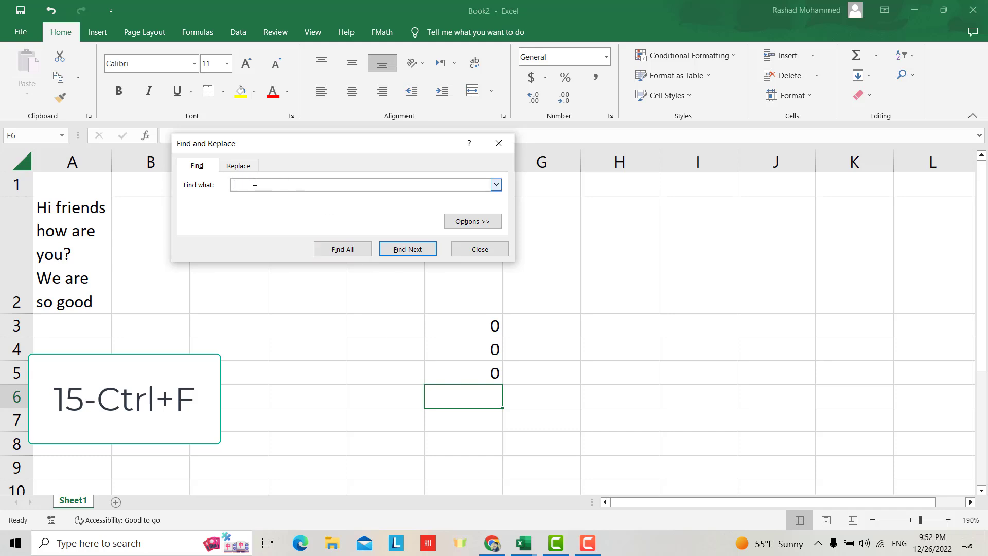
{"action": "type", "text": "hi"}
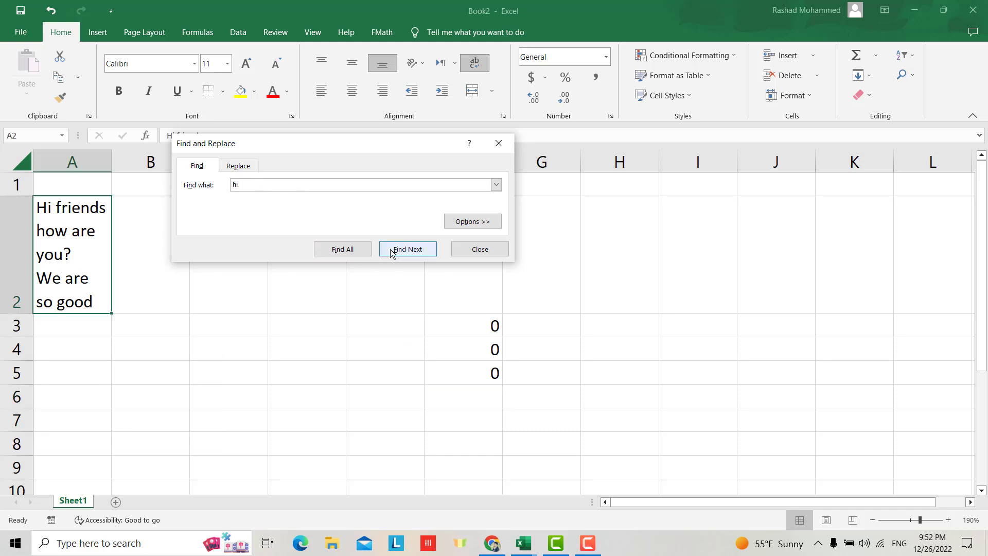
{"action": "left_click", "coordinate": [342, 249]}
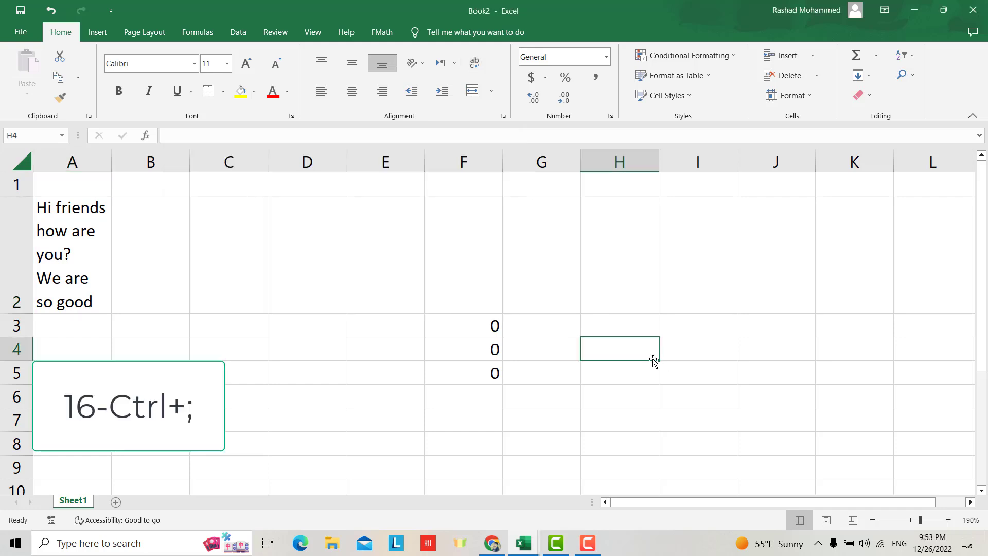
Stamp 12/26/2022 into H4 and H7 with Ctrl+;, and 9:53 PM into H8
{"action": "key", "text": "ctrl+semicolon"}
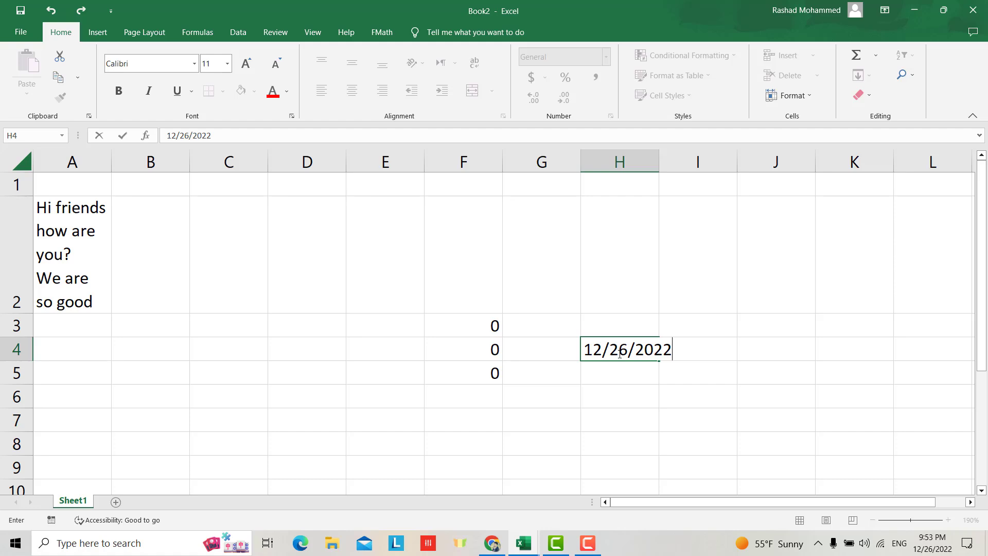
{"action": "left_click", "coordinate": [658, 417]}
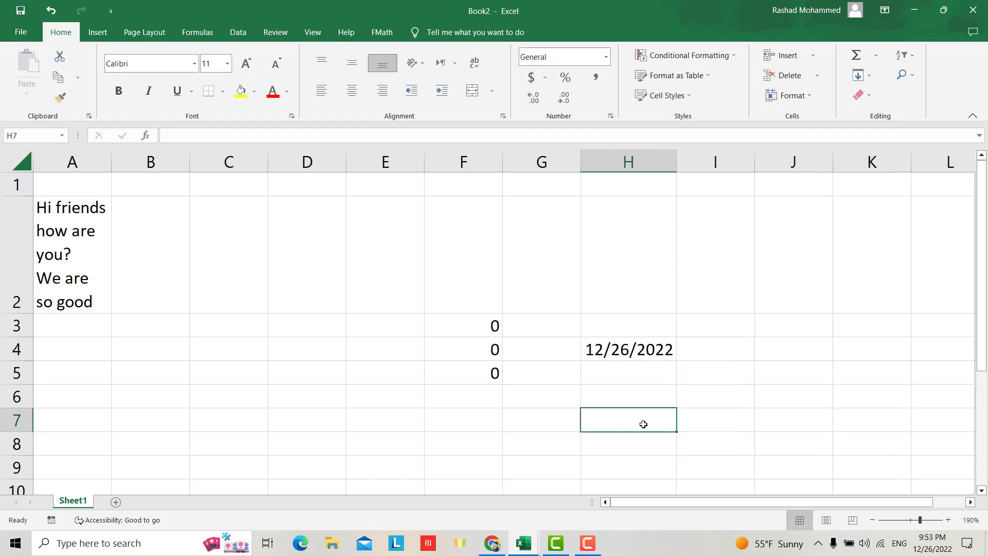
{"action": "key", "text": "ctrl+semicolon"}
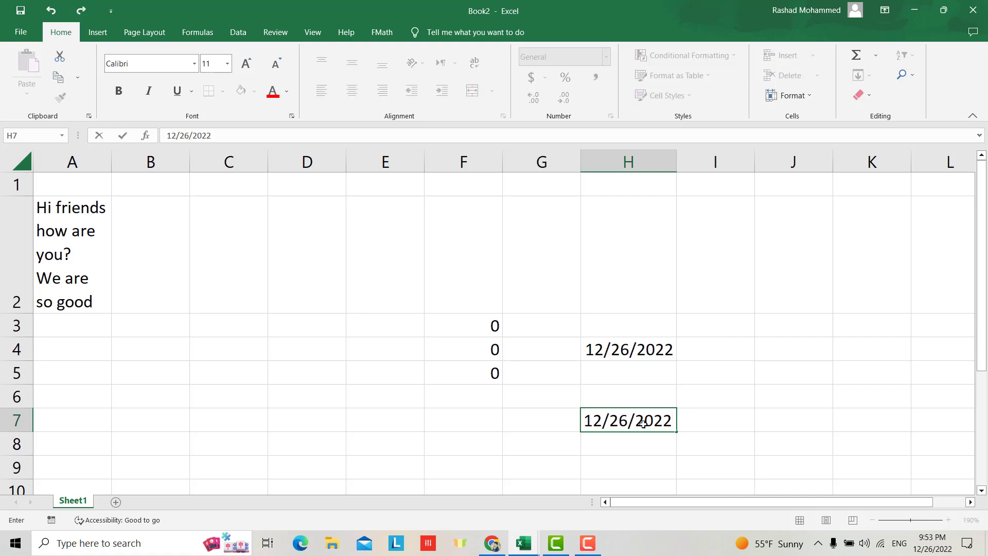
{"action": "key", "text": "Return"}
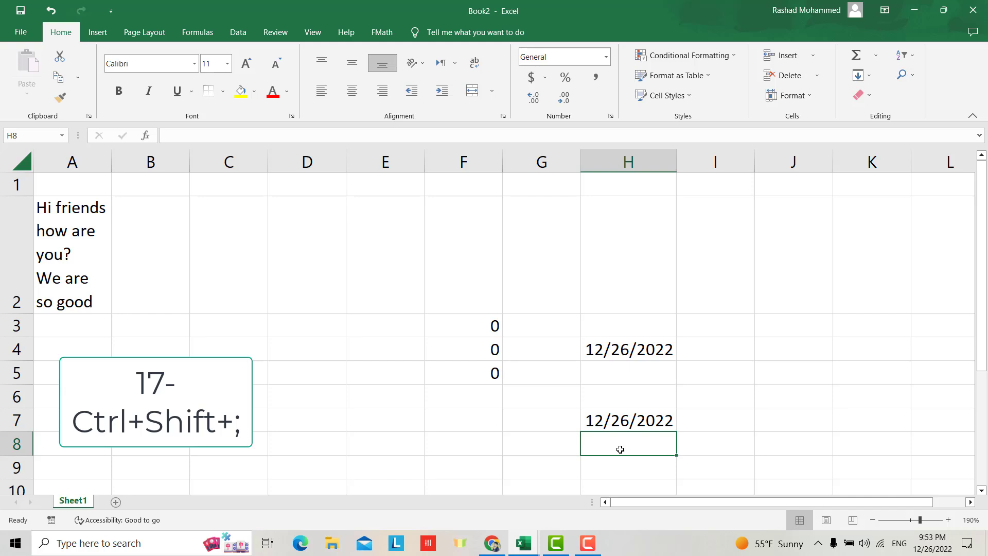
{"action": "key", "text": "ctrl+shift+semicolon"}
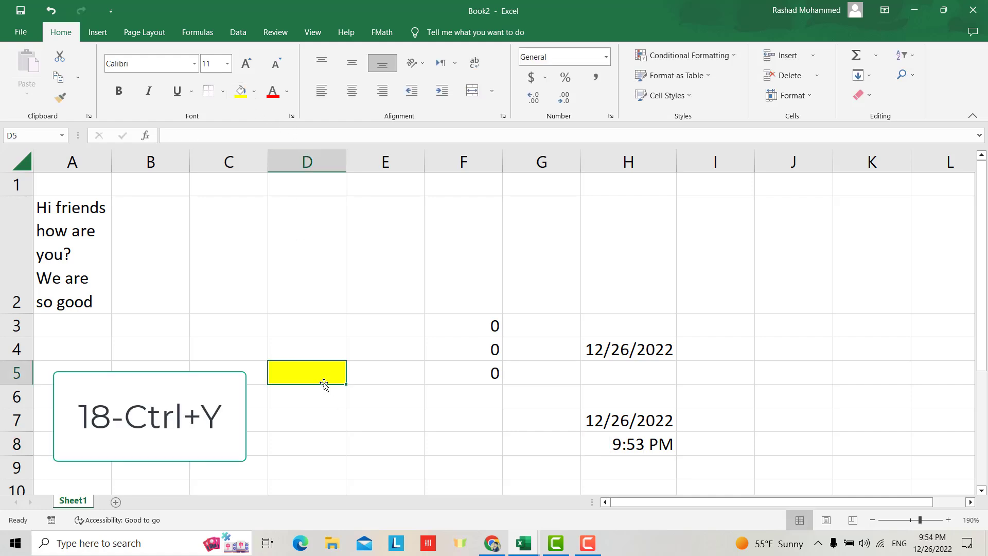
Repeat the yellow fill on D7 and E8 with Ctrl+Y
{"action": "left_click", "coordinate": [307, 416]}
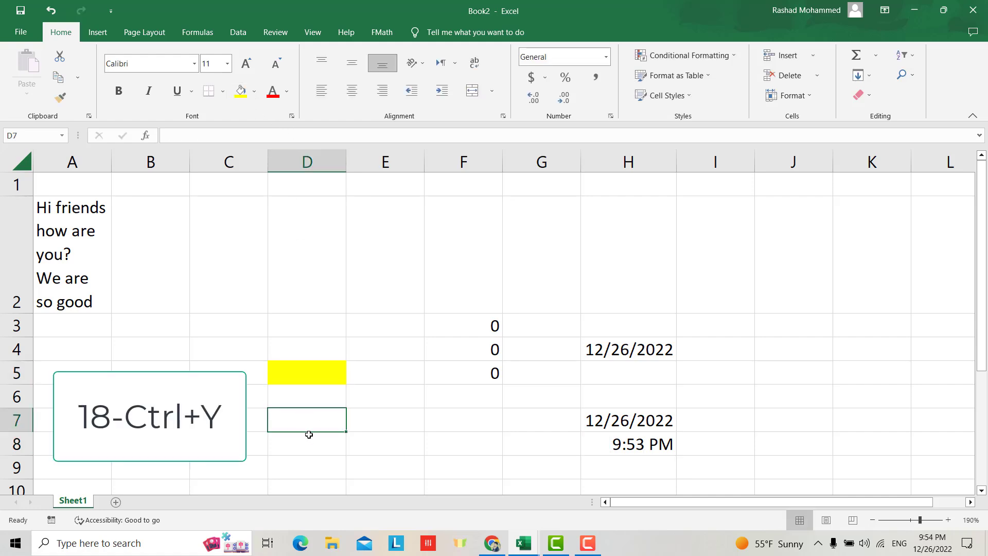
{"action": "key", "text": "ctrl+y"}
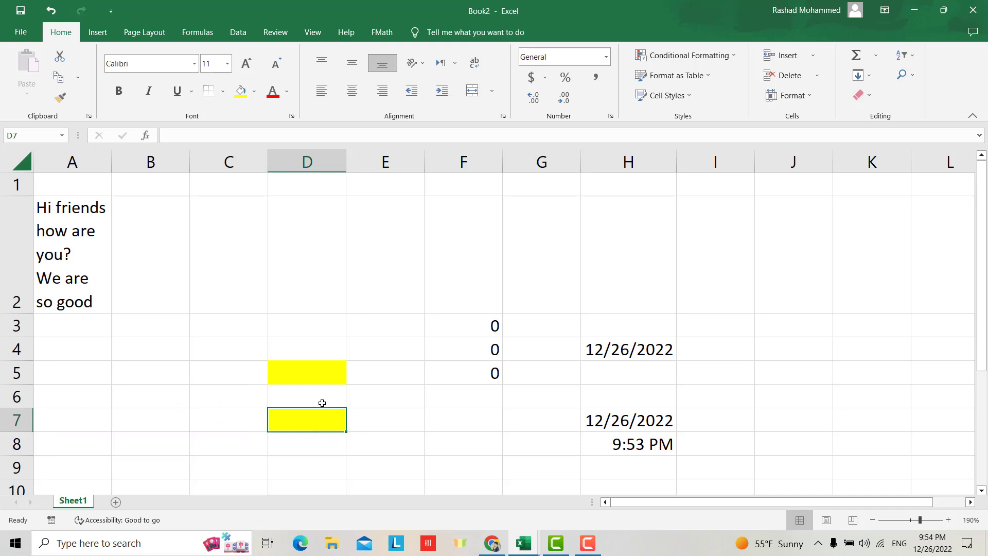
{"action": "left_click", "coordinate": [375, 443]}
{"action": "key", "text": "ctrl+y"}
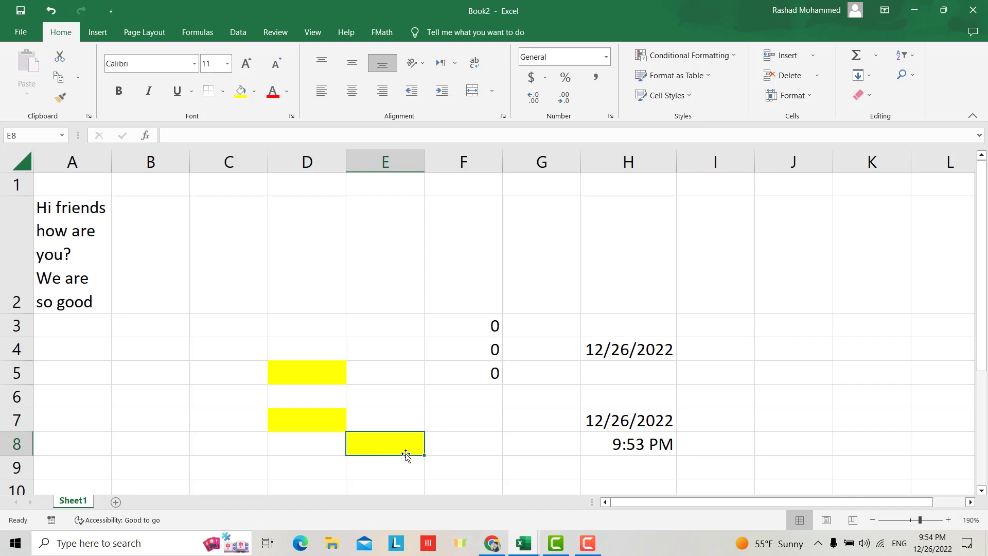
Select the entire sheet with Ctrl+A, twice
{"action": "left_click", "coordinate": [16, 184]}
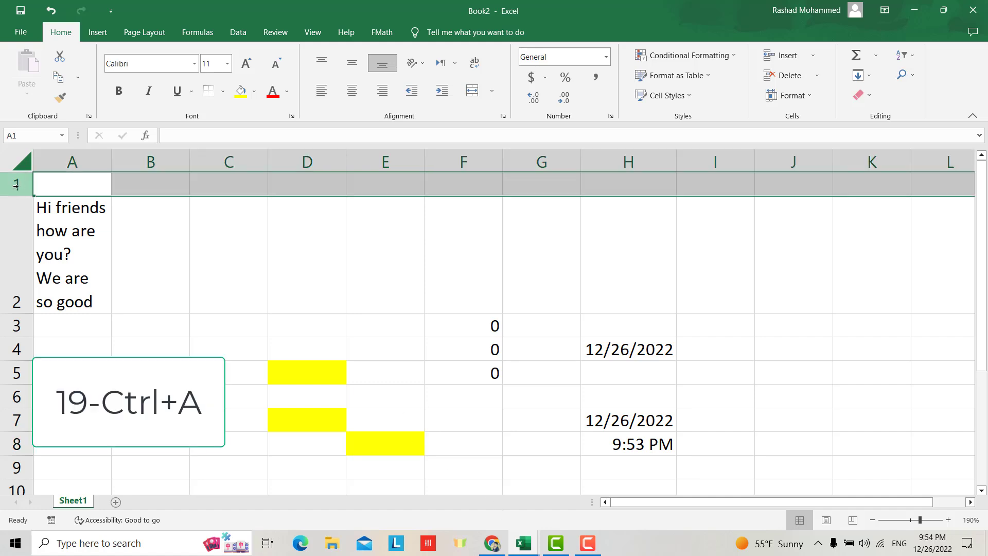
{"action": "key", "text": "ctrl+a"}
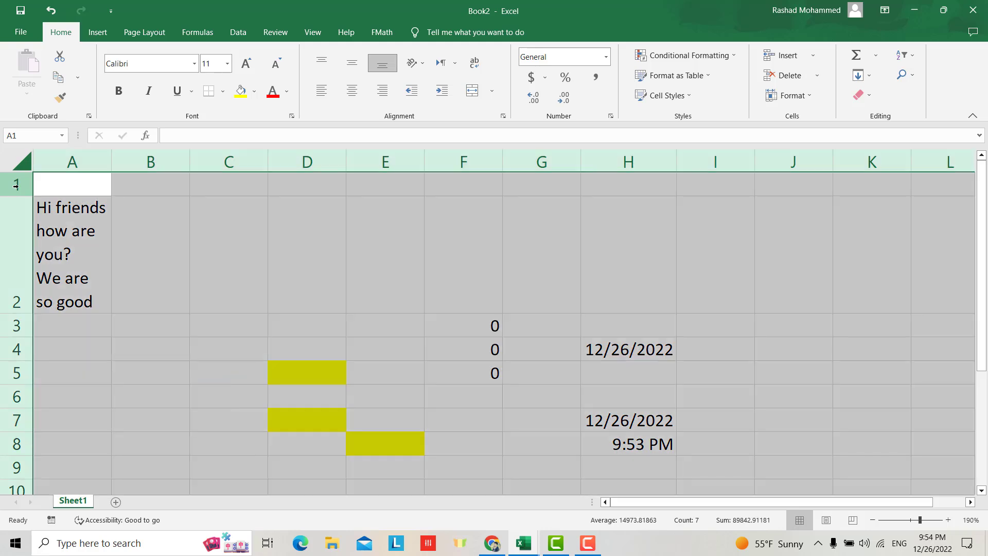
{"action": "left_click", "coordinate": [250, 282]}
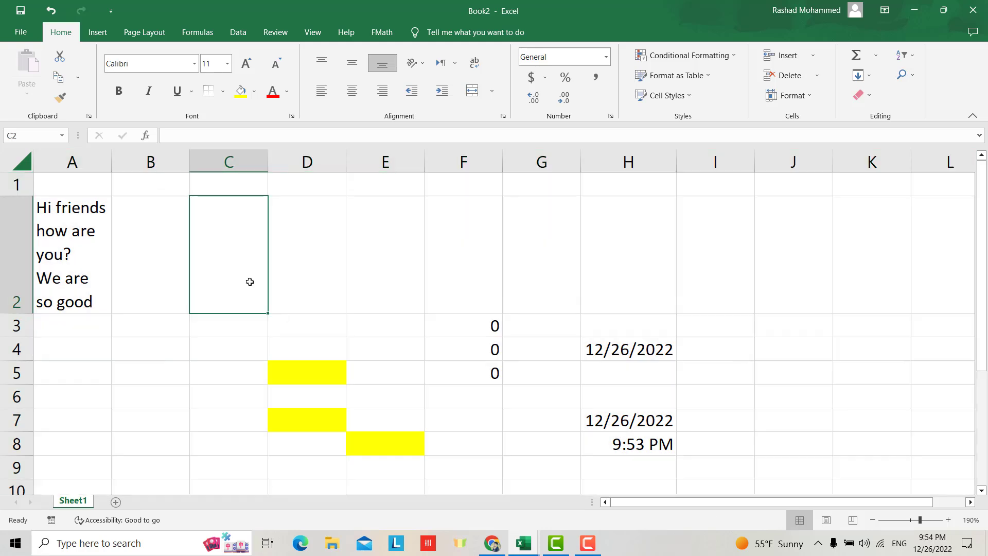
{"action": "key", "text": "ctrl+a"}
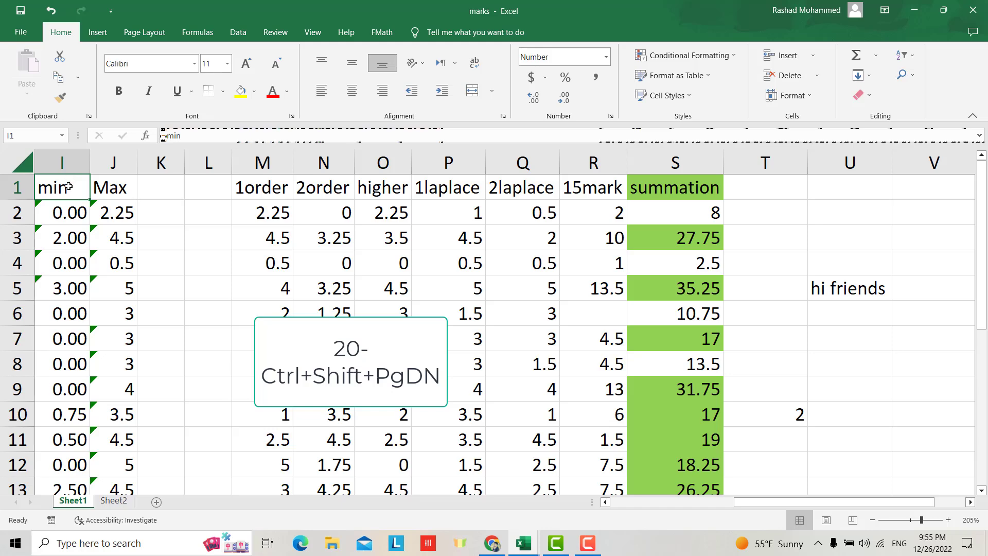
Select the min column to I23 and the Max column J1:J23, then switch to the Ablebits shortcuts article
{"action": "key", "text": "ctrl+shift+Down"}
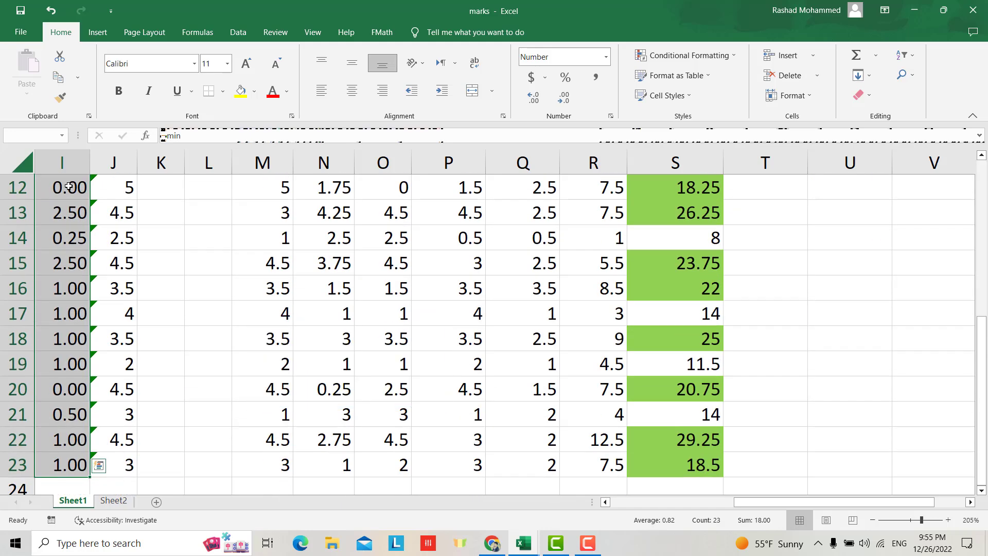
{"action": "scroll", "coordinate": [70, 188], "scroll_direction": "up", "scroll_amount": 5}
{"action": "left_click", "coordinate": [113, 188]}
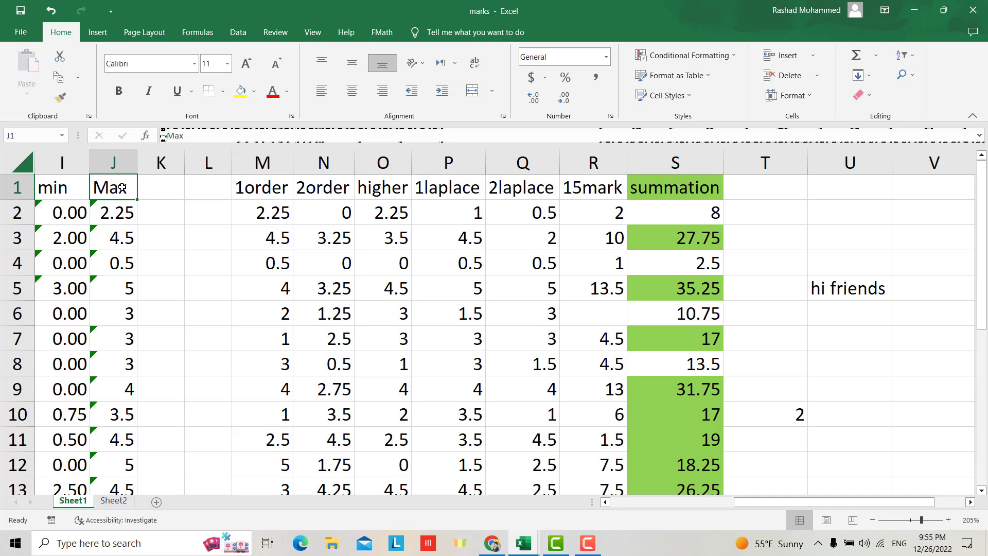
{"action": "key", "text": "ctrl+shift+Down"}
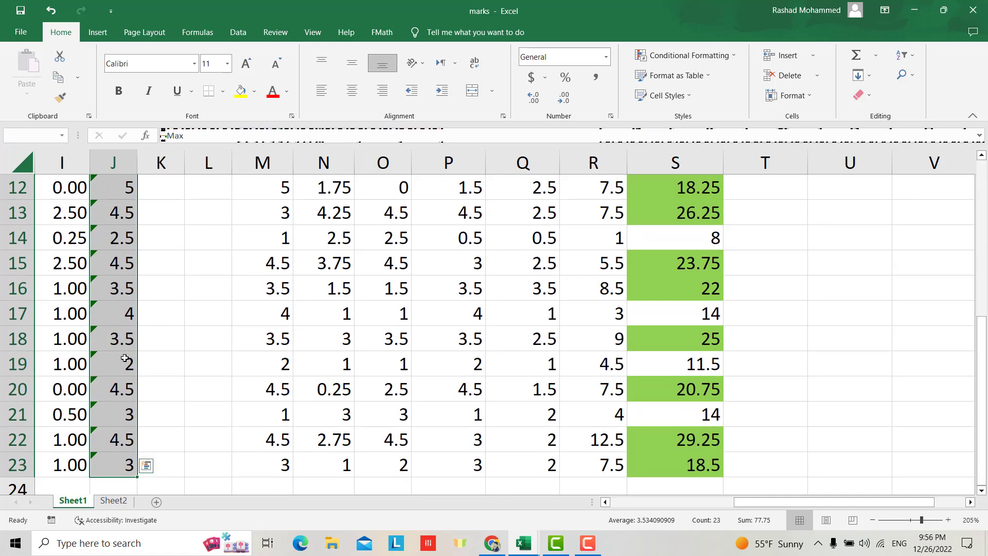
{"action": "scroll", "coordinate": [124, 291], "scroll_direction": "up", "scroll_amount": 4}
{"action": "scroll", "coordinate": [123, 293], "scroll_direction": "up", "scroll_amount": 4}
{"action": "key", "text": "alt+Tab"}
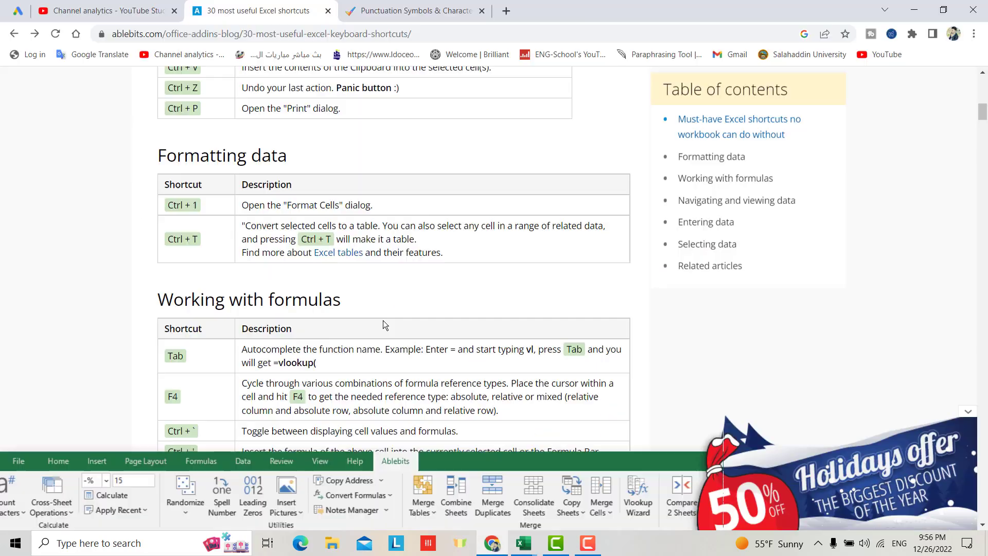
{"action": "scroll", "coordinate": [512, 372], "scroll_direction": "up", "scroll_amount": 8}
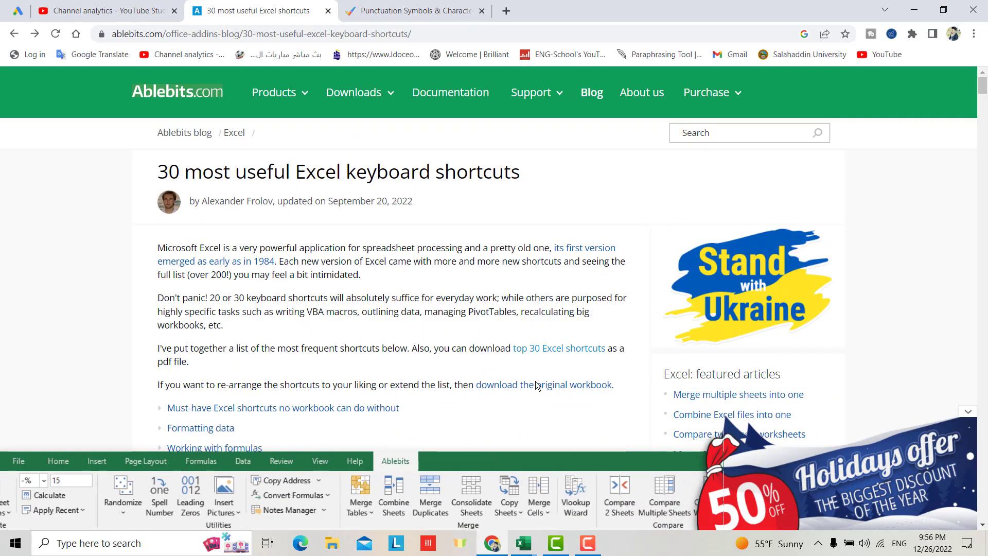